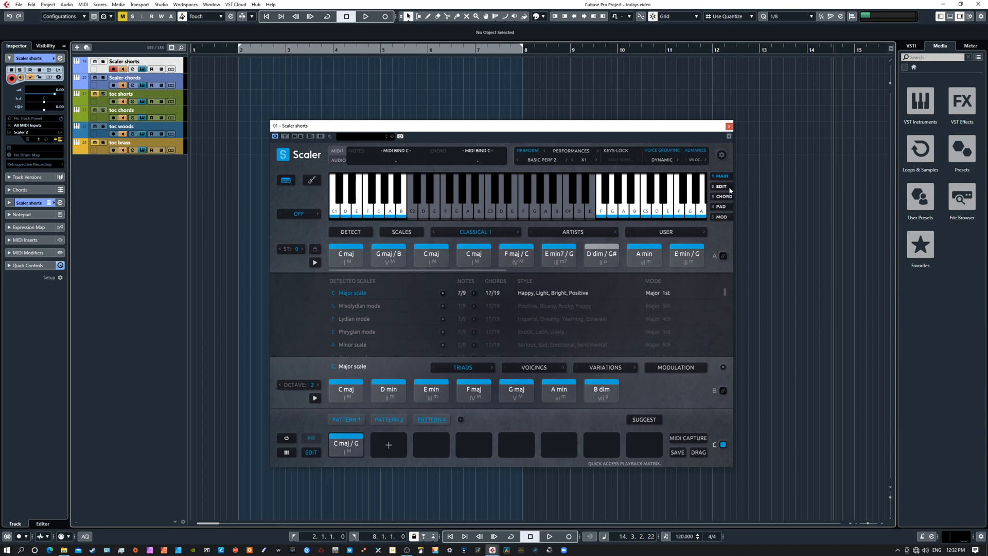
- Show the pads of all chord patterns and play the project from the current position
{"action": "left_click", "coordinate": [723, 206]}
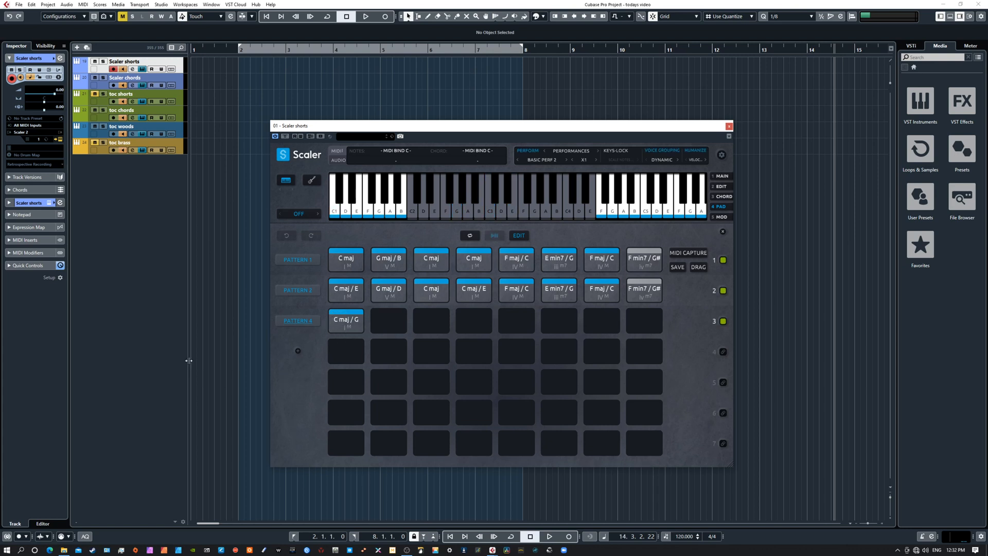
{"action": "key", "text": "space"}
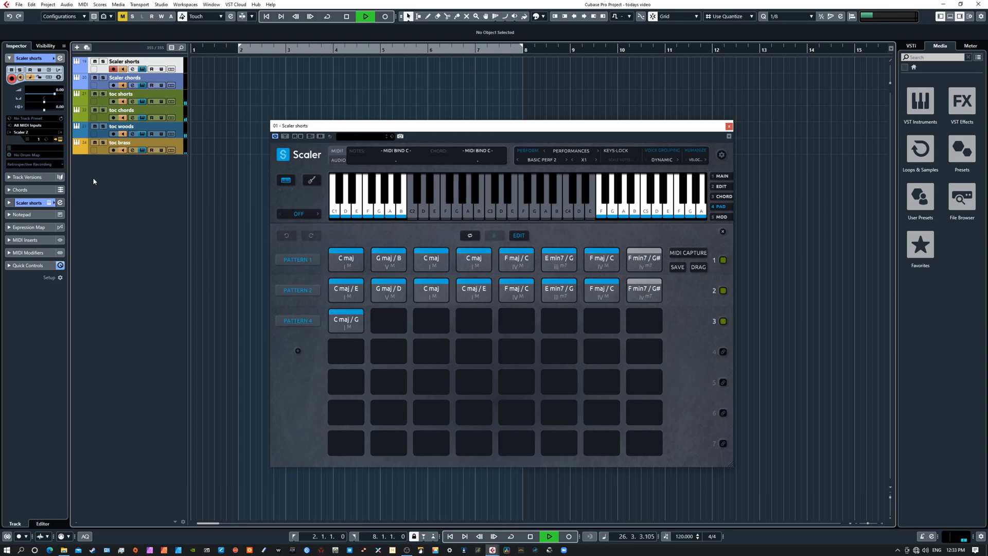
{"action": "key", "text": "space"}
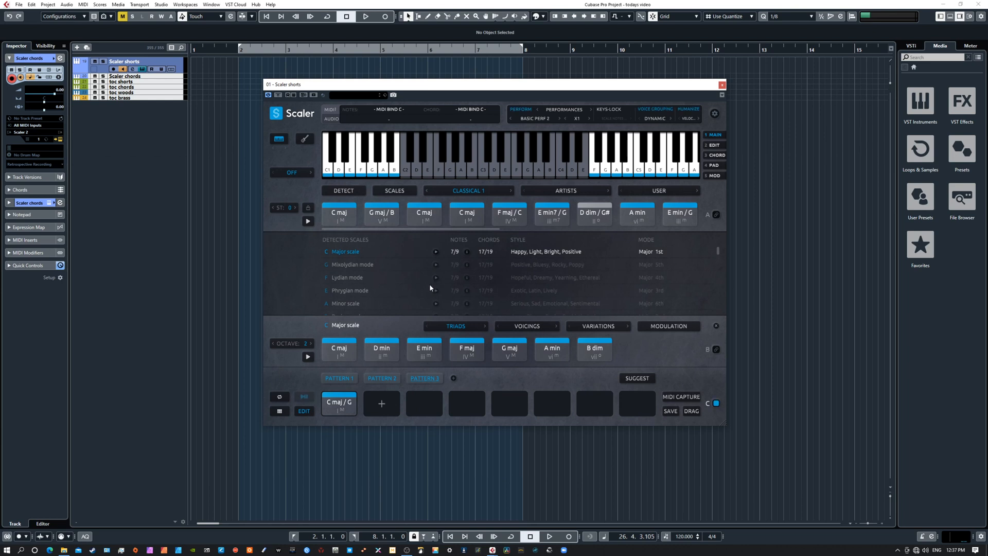
- Examine Pattern 3's chord voicings, playback timings and playback performances settings, and return to the main view
{"action": "left_click", "coordinate": [718, 146]}
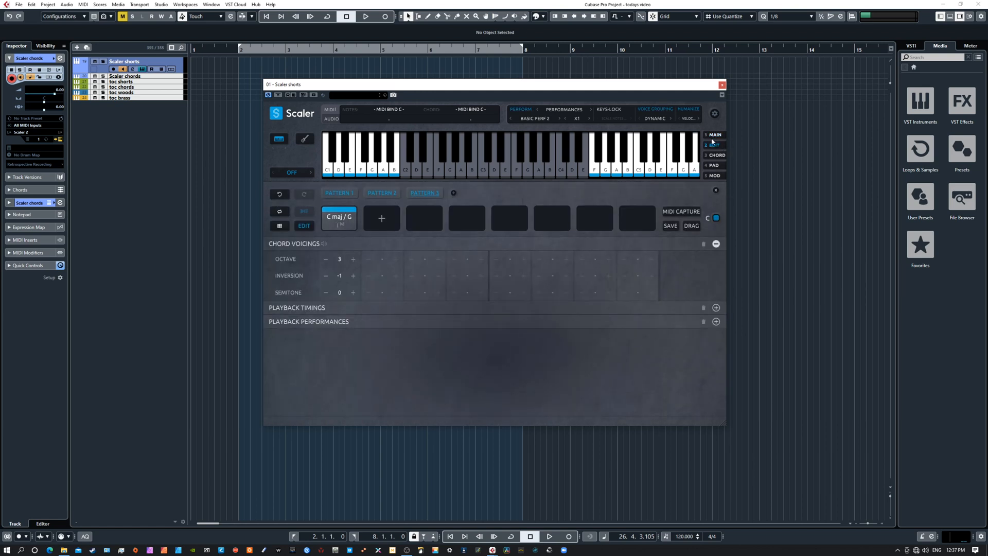
{"action": "left_click", "coordinate": [713, 166]}
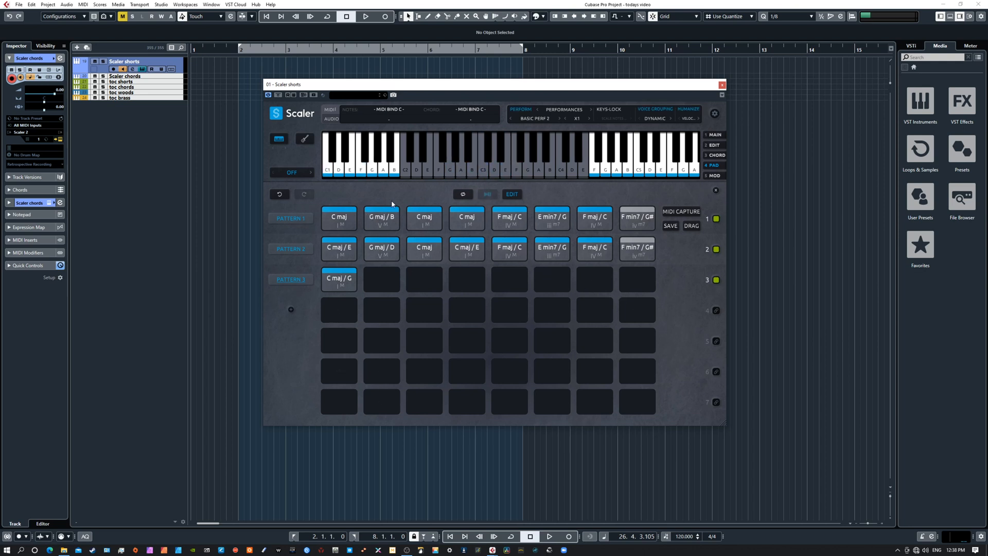
{"action": "left_click", "coordinate": [341, 284]}
{"action": "left_click", "coordinate": [715, 146]}
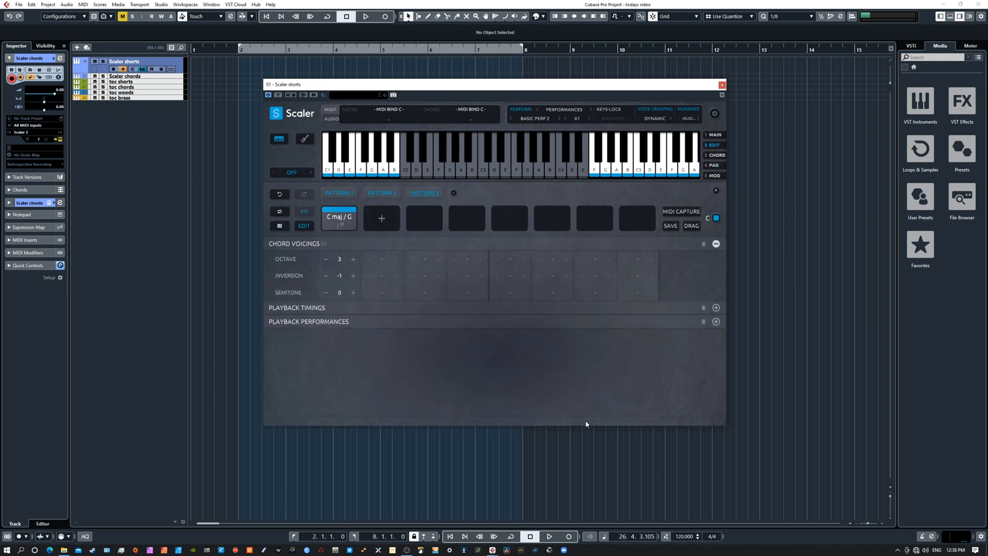
{"action": "left_click", "coordinate": [304, 309]}
{"action": "left_click", "coordinate": [291, 356]}
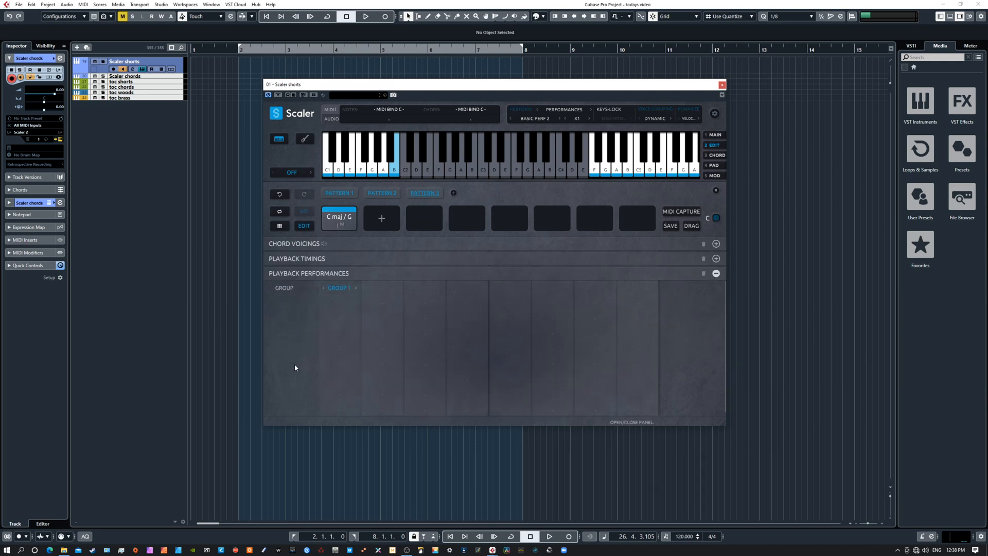
{"action": "left_click", "coordinate": [292, 244]}
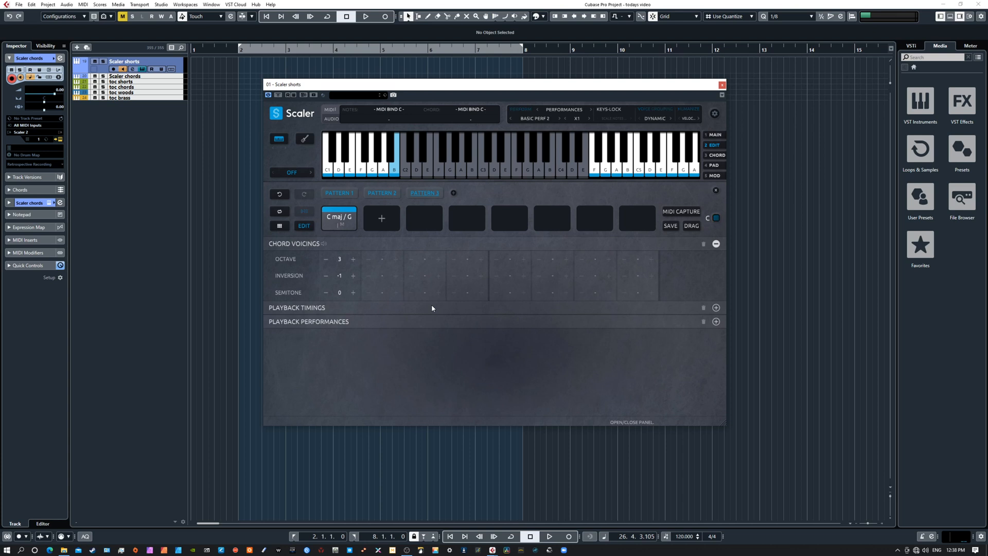
{"action": "left_click", "coordinate": [716, 135]}
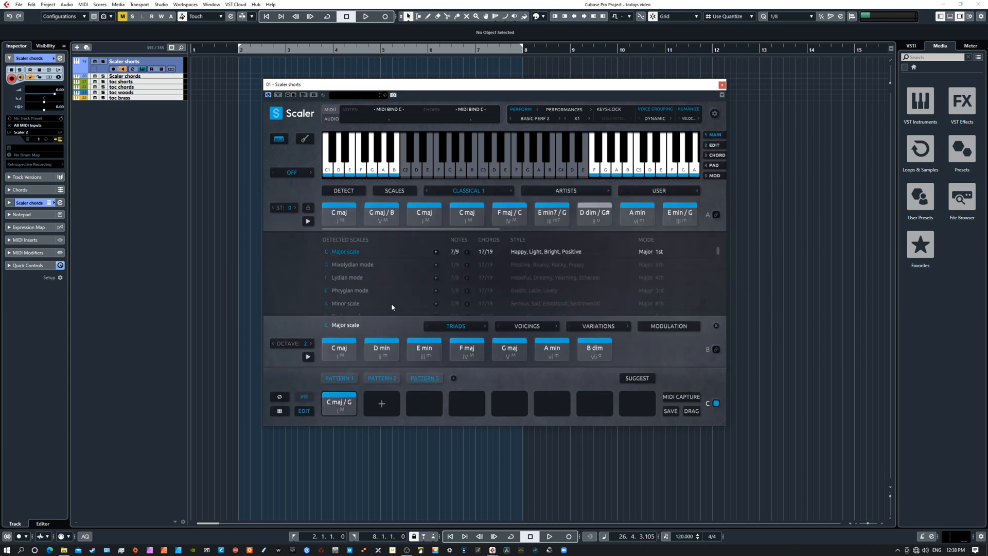
- Show Pattern 1's chords in the main view and go back to the pads of all patterns
{"action": "left_click", "coordinate": [335, 214]}
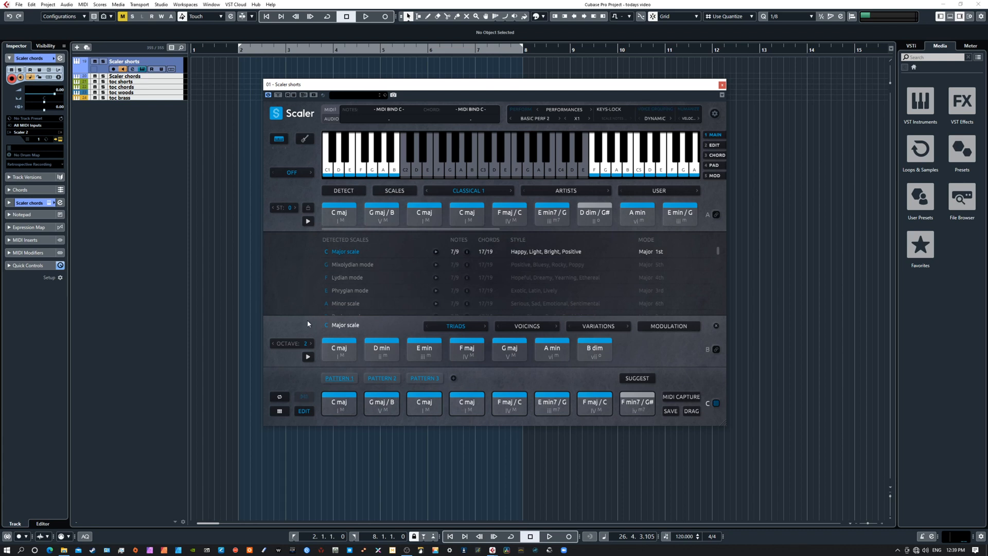
{"action": "left_click", "coordinate": [355, 412]}
{"action": "left_click", "coordinate": [715, 165]}
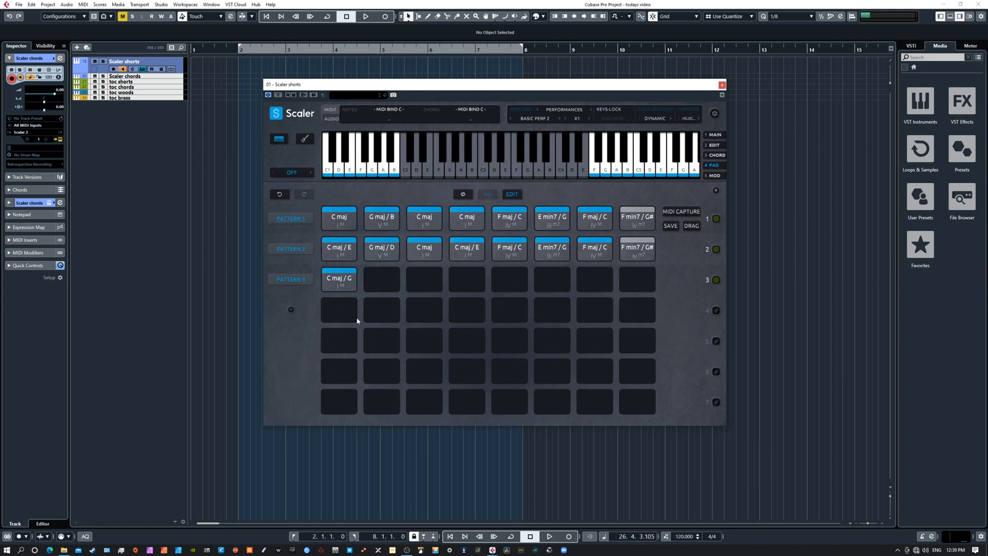
- Select the G maj/B pad and the adjacent C maj pad in Pattern 1, and clear the selection
{"action": "left_click_drag", "start_coordinate": [324, 204], "coordinate": [631, 219]}
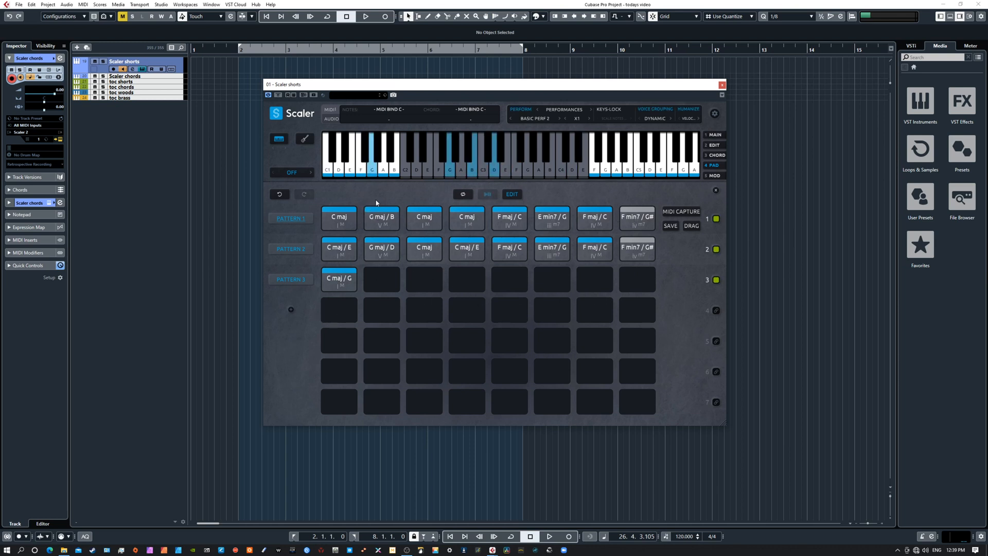
{"action": "left_click_drag", "start_coordinate": [376, 200], "coordinate": [437, 228]}
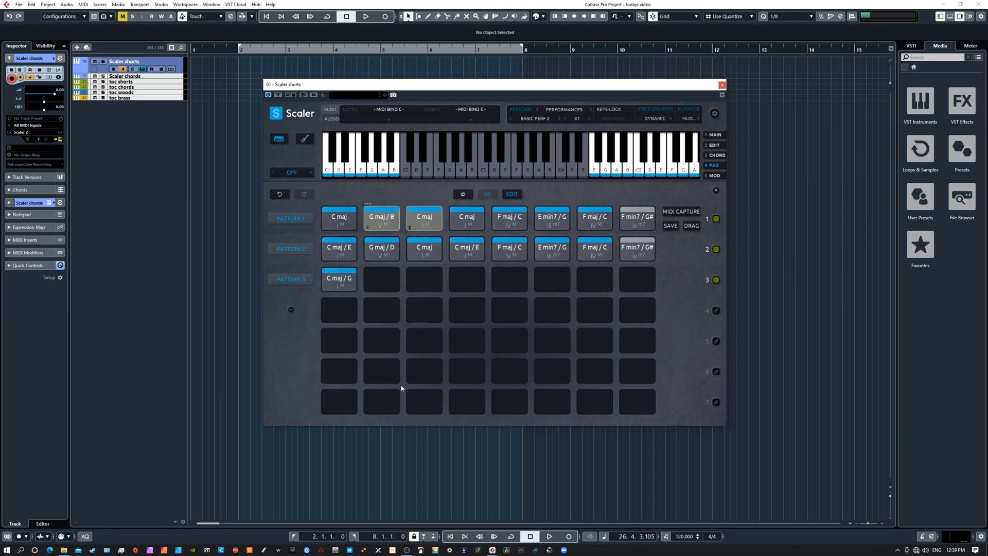
{"action": "left_click", "coordinate": [303, 344]}
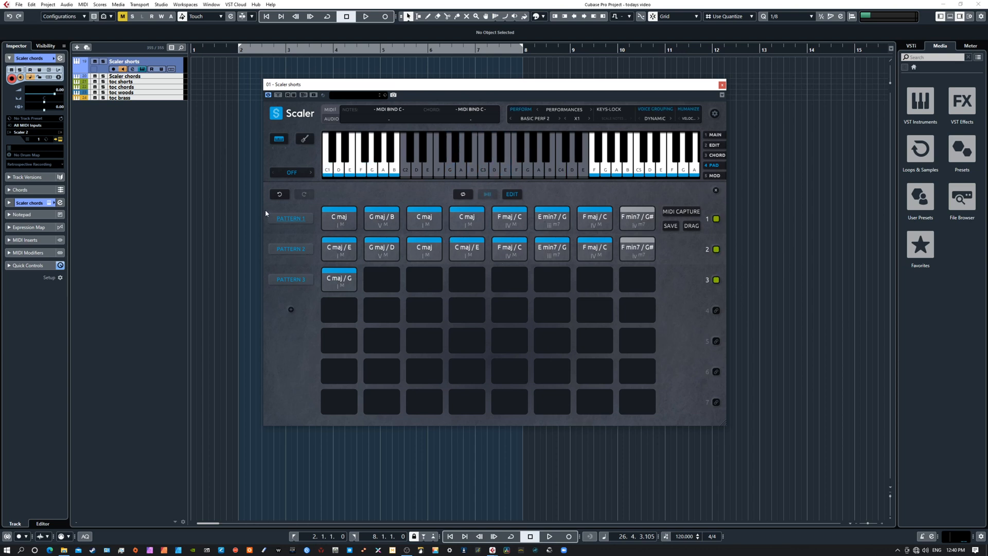
- Unselect all patterns to leave only Pattern 1 active, and reselect Patterns 1 to 3
{"action": "left_click_drag", "start_coordinate": [264, 209], "coordinate": [328, 316]}
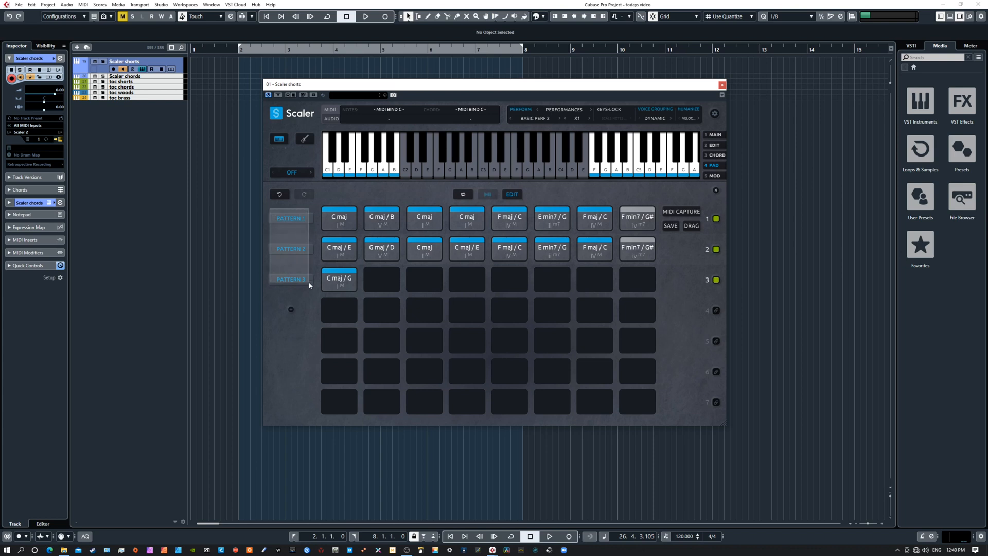
{"action": "right_click", "coordinate": [294, 229]}
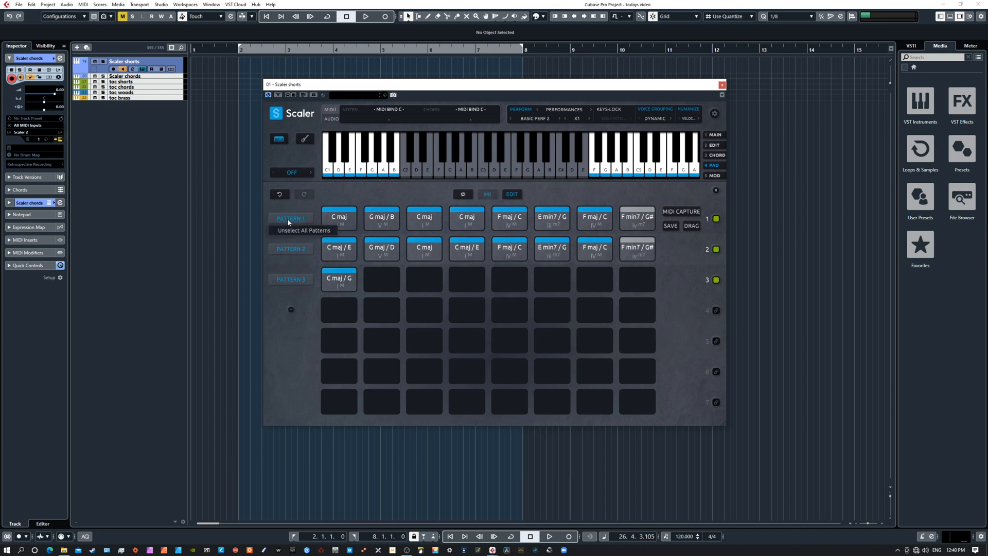
{"action": "left_click", "coordinate": [292, 230]}
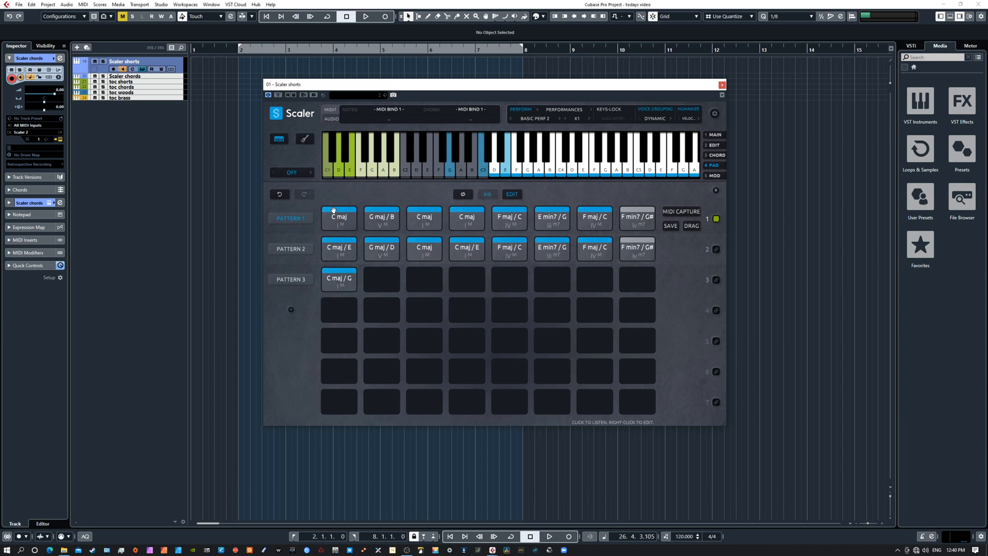
{"action": "left_click_drag", "start_coordinate": [269, 207], "coordinate": [307, 291]}
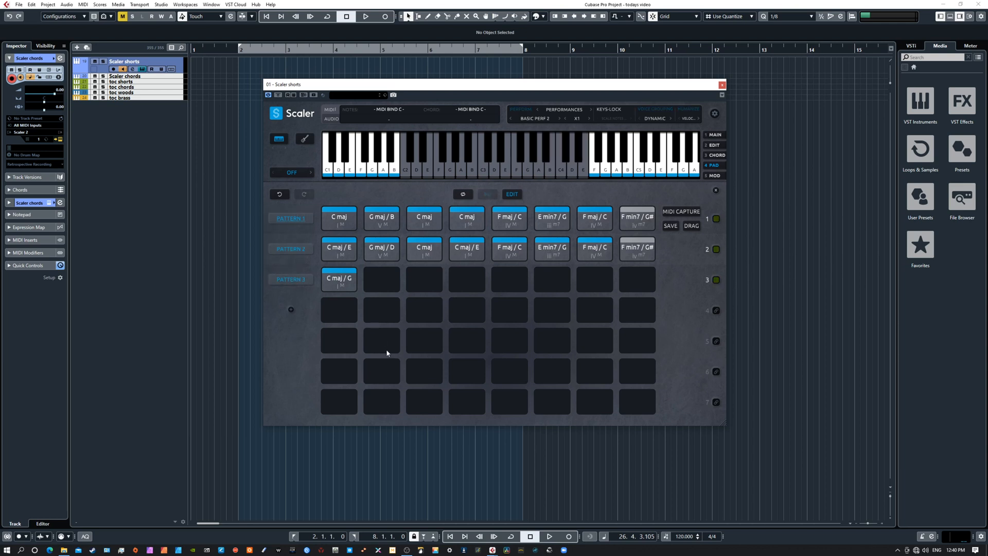
- Toggle Perform off and back on, and examine the available voice grouping options
{"action": "left_click", "coordinate": [647, 227]}
{"action": "left_click", "coordinate": [639, 162]}
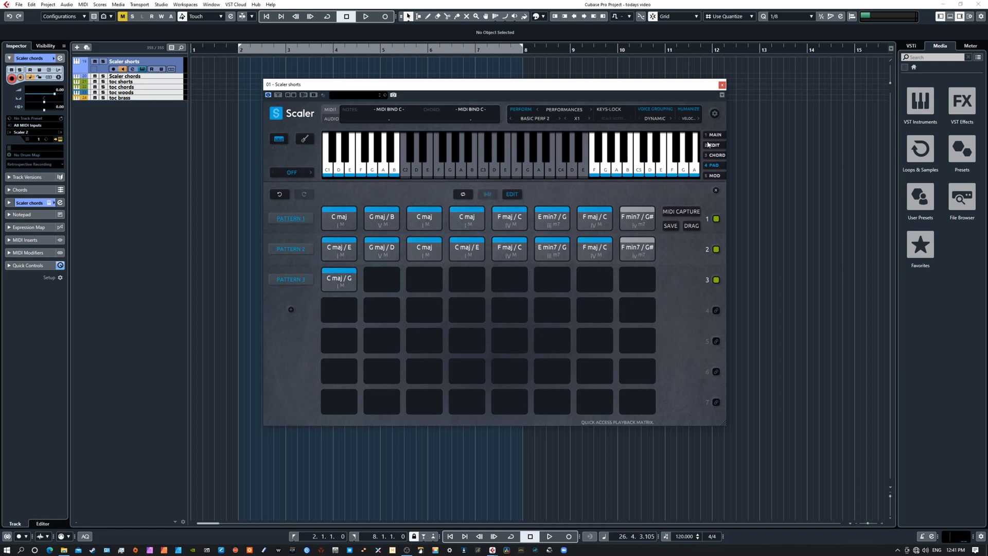
{"action": "left_click", "coordinate": [520, 109]}
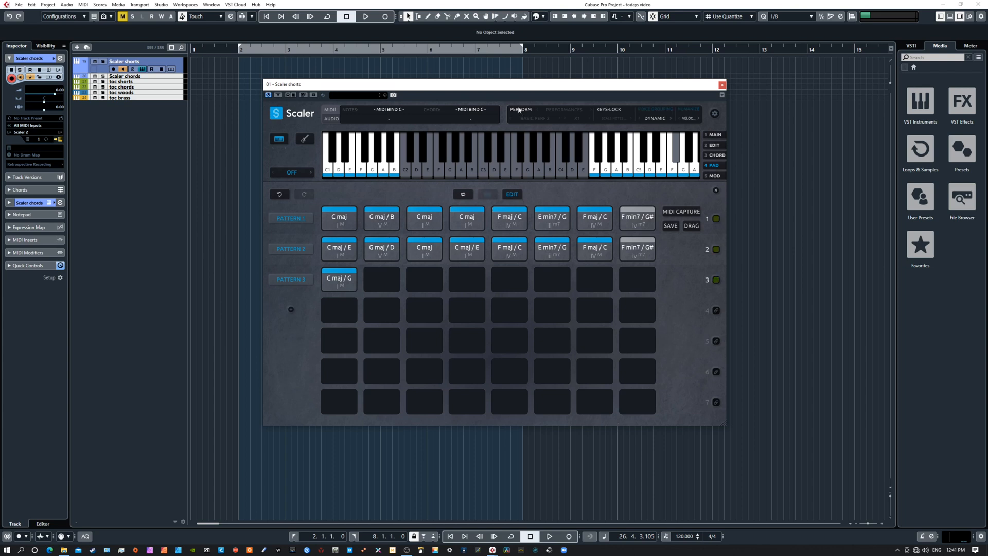
{"action": "left_click", "coordinate": [520, 110]}
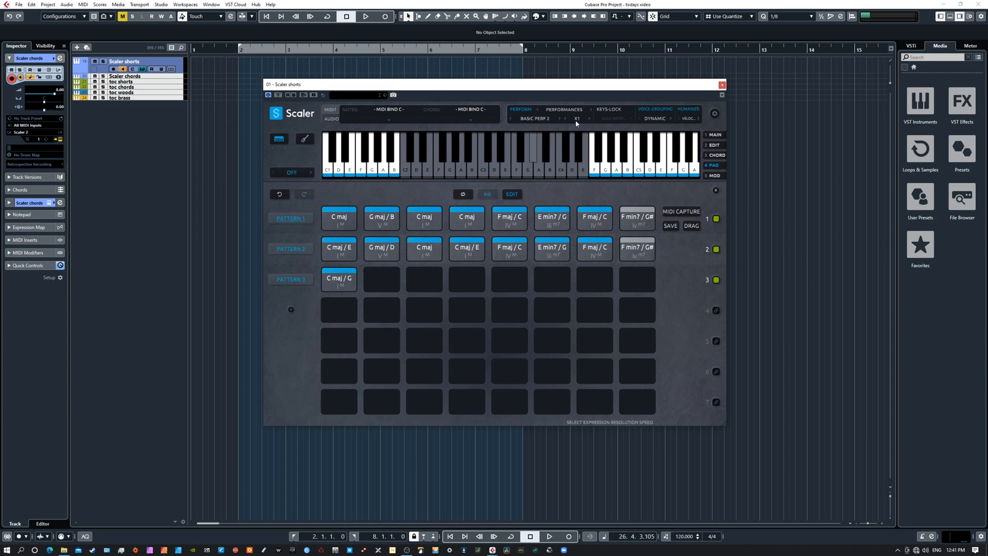
{"action": "left_click", "coordinate": [649, 119]}
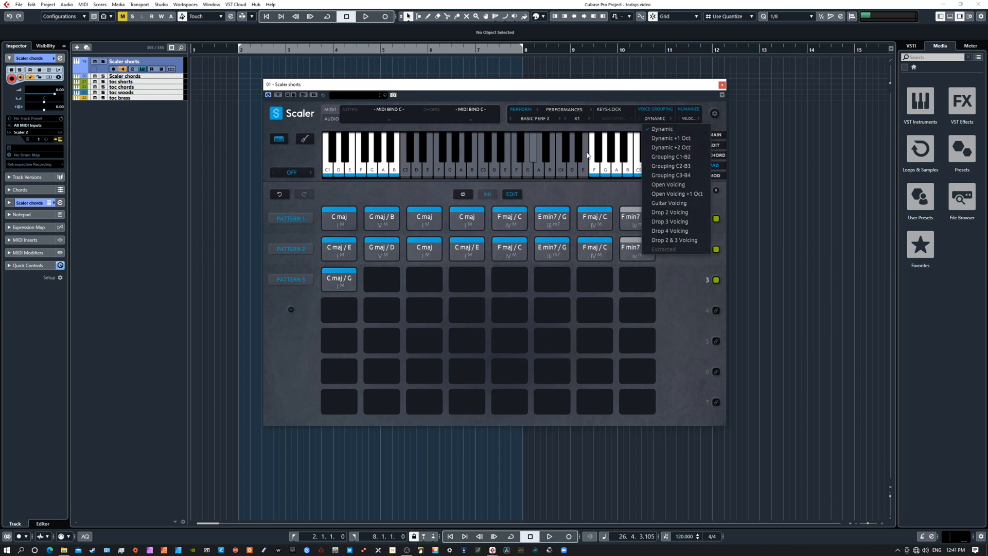
{"action": "left_click", "coordinate": [679, 292]}
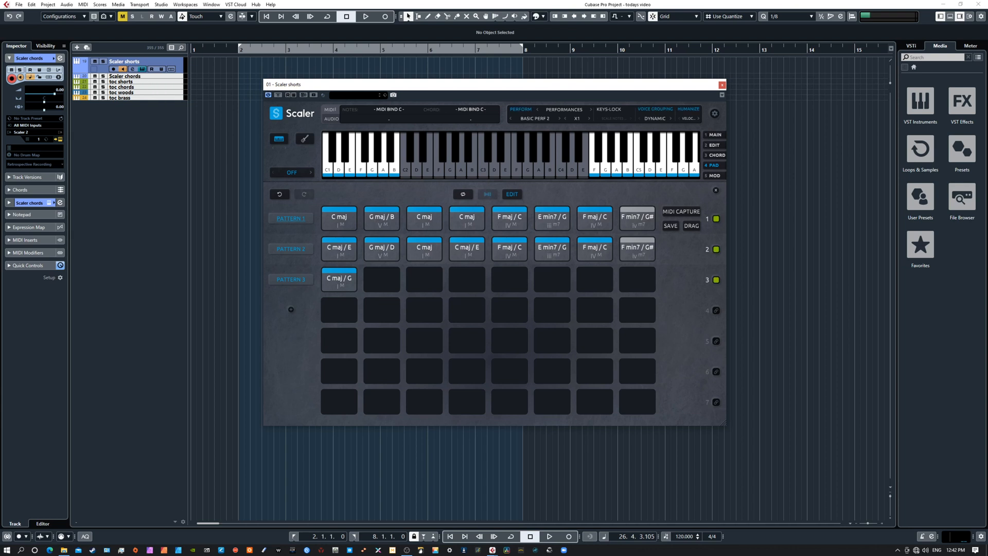
- Check the toc shorts instrument's mixer and main pages, and move its window clear of the chord pads
{"action": "left_click_drag", "start_coordinate": [113, 210], "coordinate": [527, 158]}
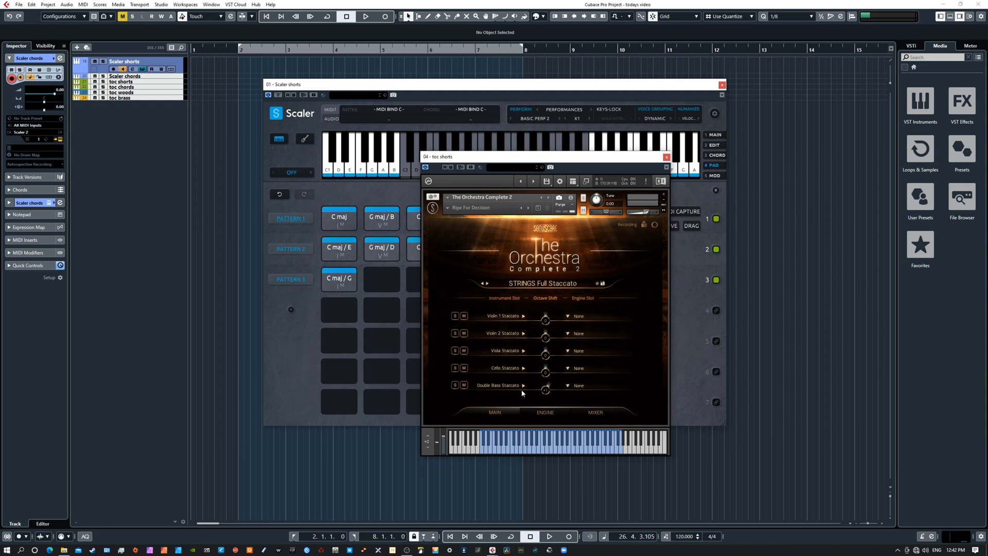
{"action": "left_click", "coordinate": [586, 412]}
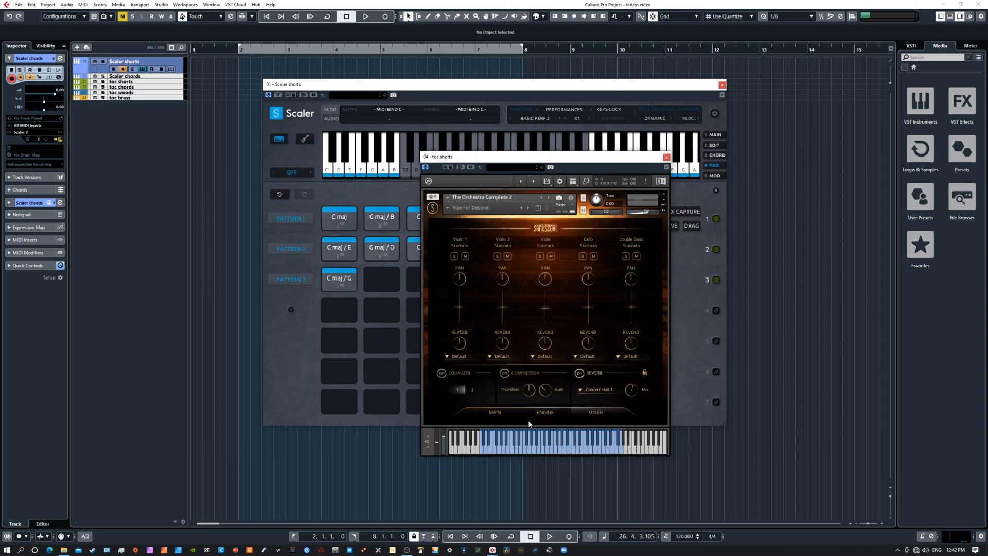
{"action": "left_click", "coordinate": [495, 412]}
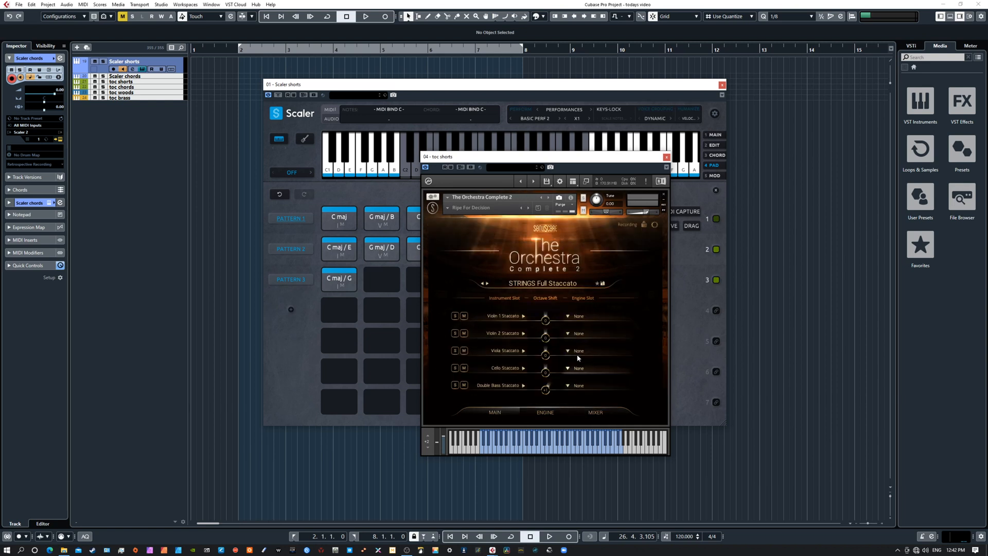
{"action": "left_click_drag", "start_coordinate": [500, 159], "coordinate": [711, 171]}
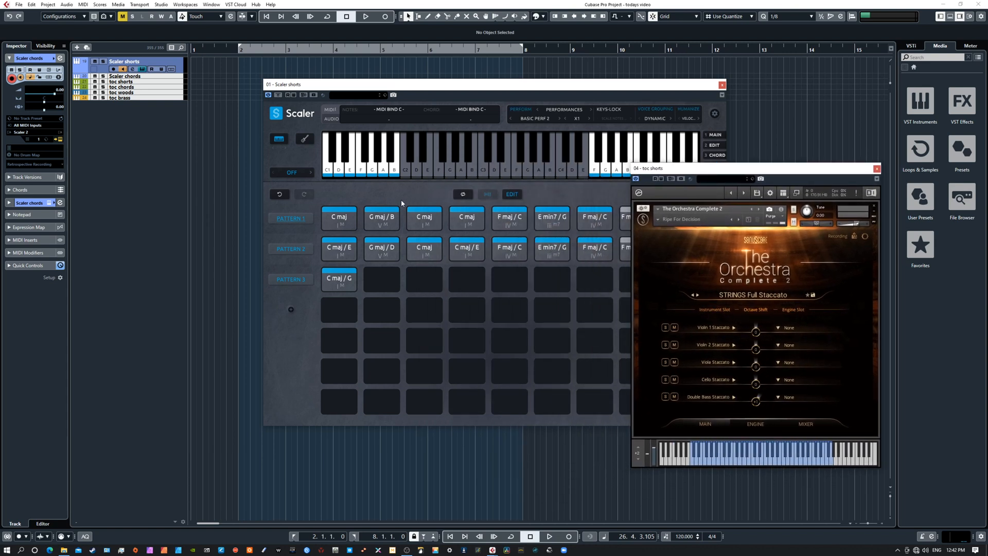
- Enlarge the track rows and check the MIDI input source of the toc shorts track
{"action": "left_click", "coordinate": [143, 82]}
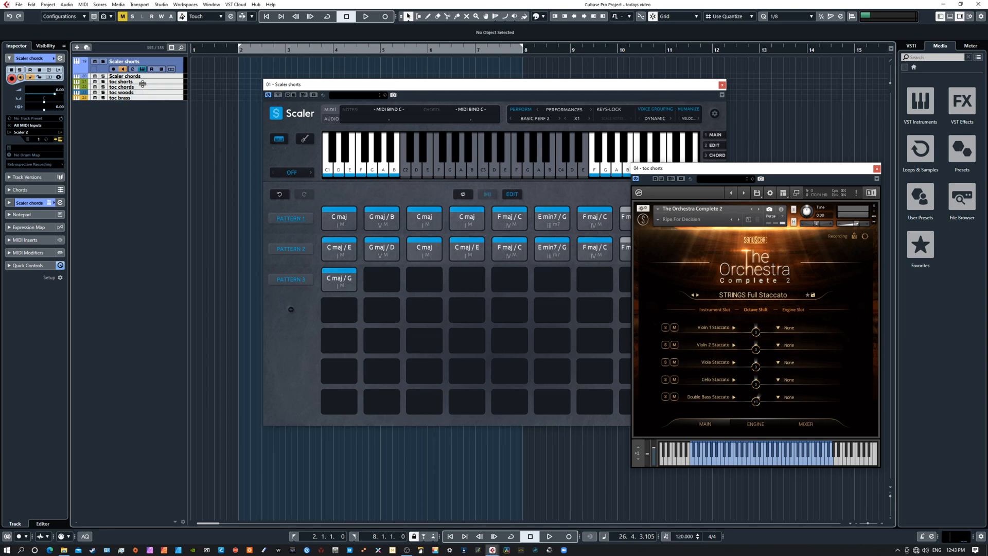
{"action": "left_click_drag", "start_coordinate": [142, 84], "coordinate": [145, 94]}
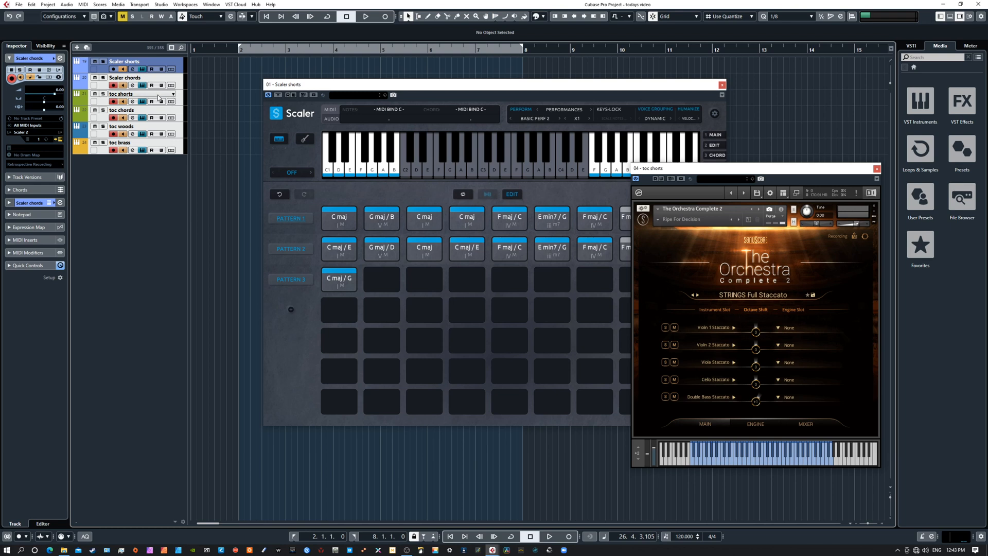
{"action": "left_click", "coordinate": [93, 103]}
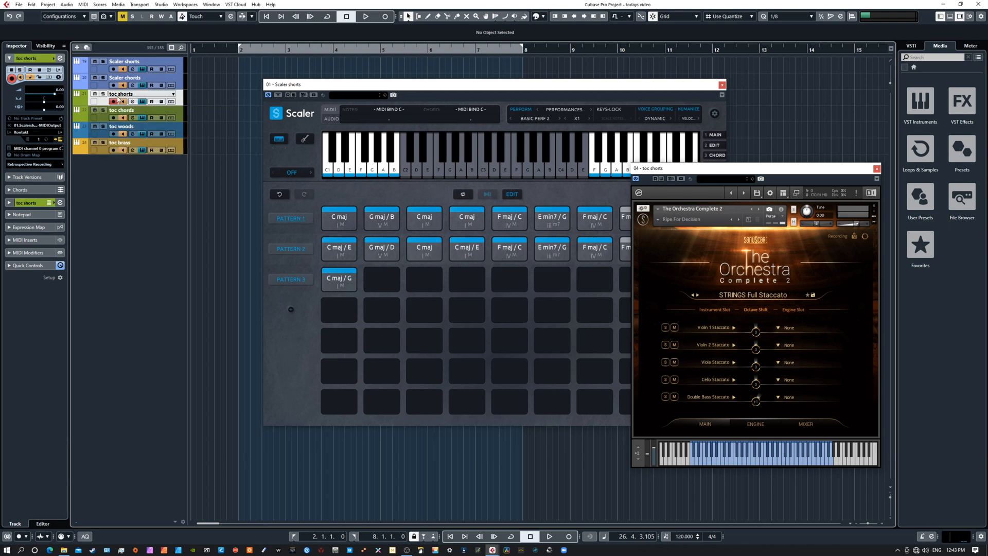
{"action": "left_click", "coordinate": [32, 125]}
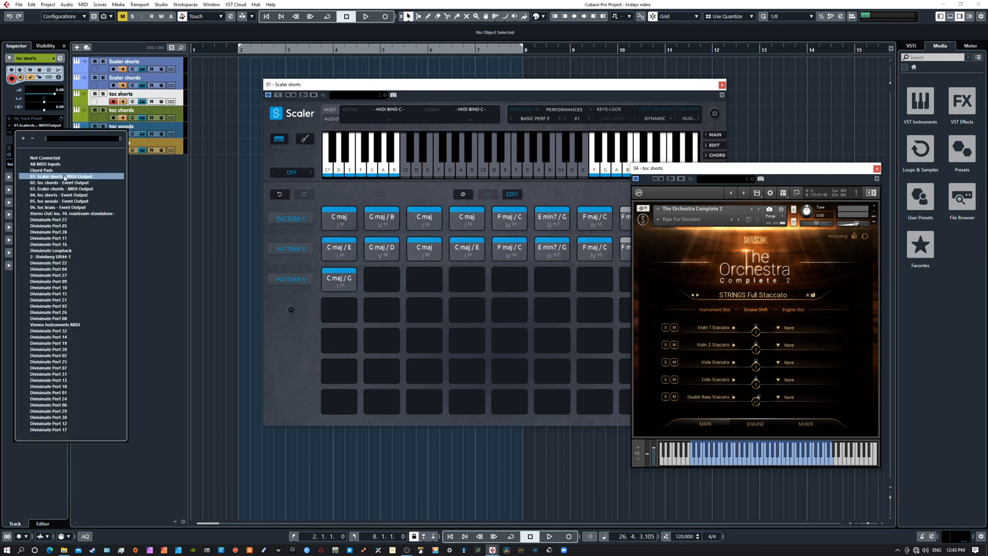
{"action": "left_click", "coordinate": [172, 188]}
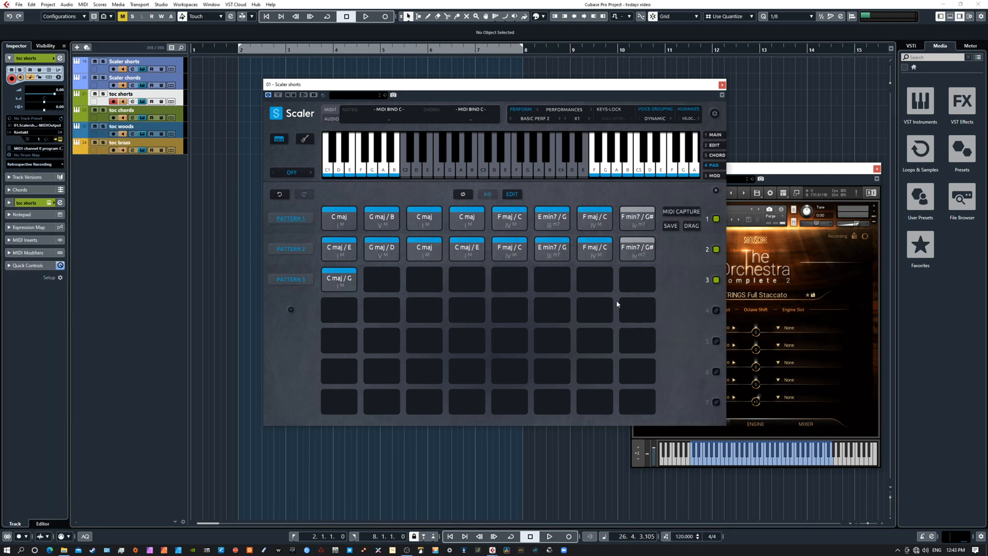
- Solo the toc shorts track and bring the Scaler shorts window in front of the repositioned instrument window
{"action": "left_click_drag", "start_coordinate": [752, 170], "coordinate": [757, 199]}
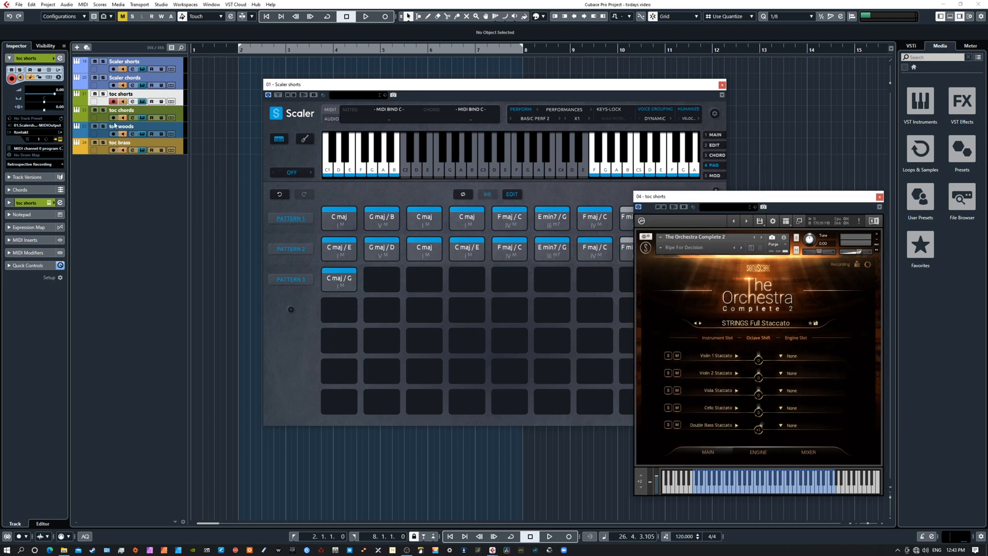
{"action": "left_click", "coordinate": [104, 95]}
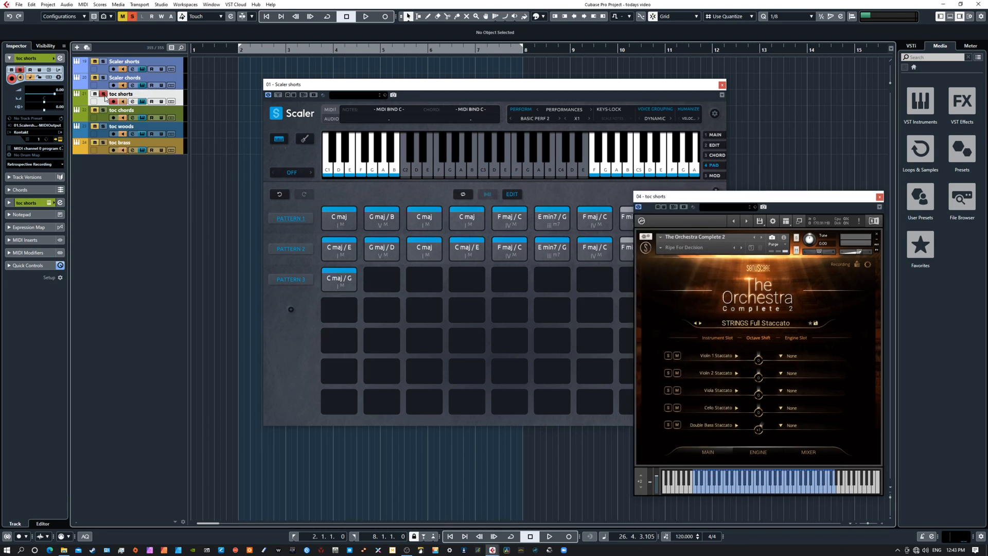
{"action": "left_click", "coordinate": [345, 267]}
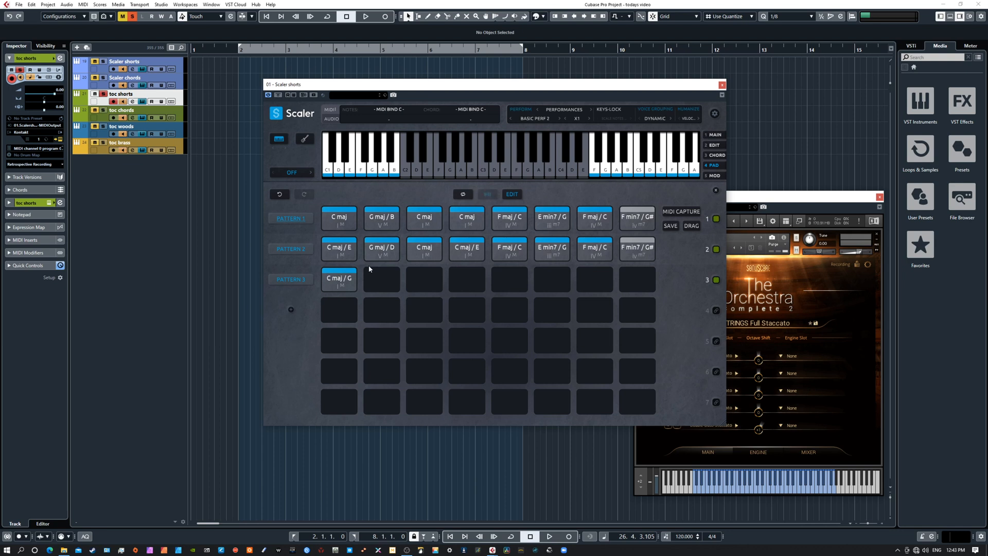
- Play the Scaler progression through the staccato strings, stop playback, and audition the first and last chords of Pattern 1
{"action": "key", "text": "space"}
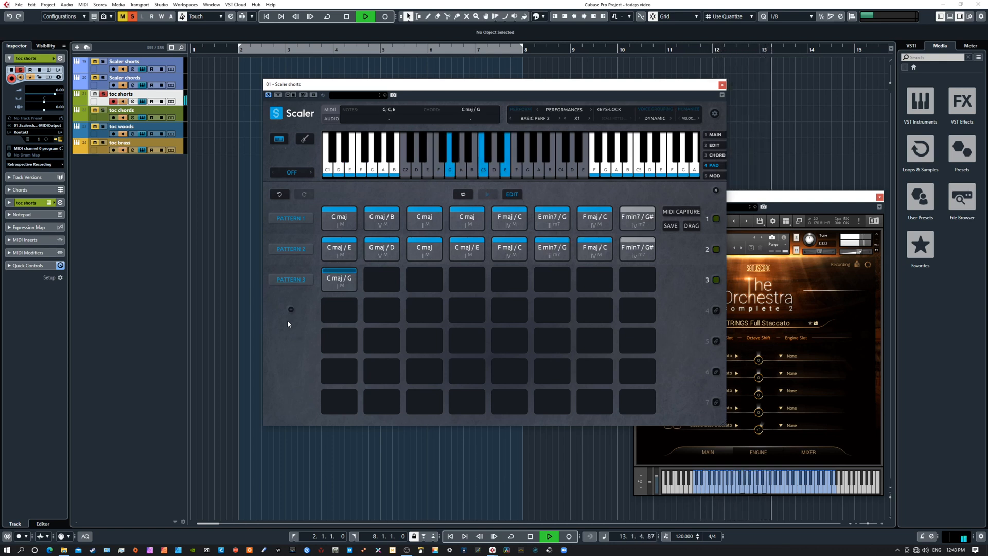
{"action": "key", "text": "space"}
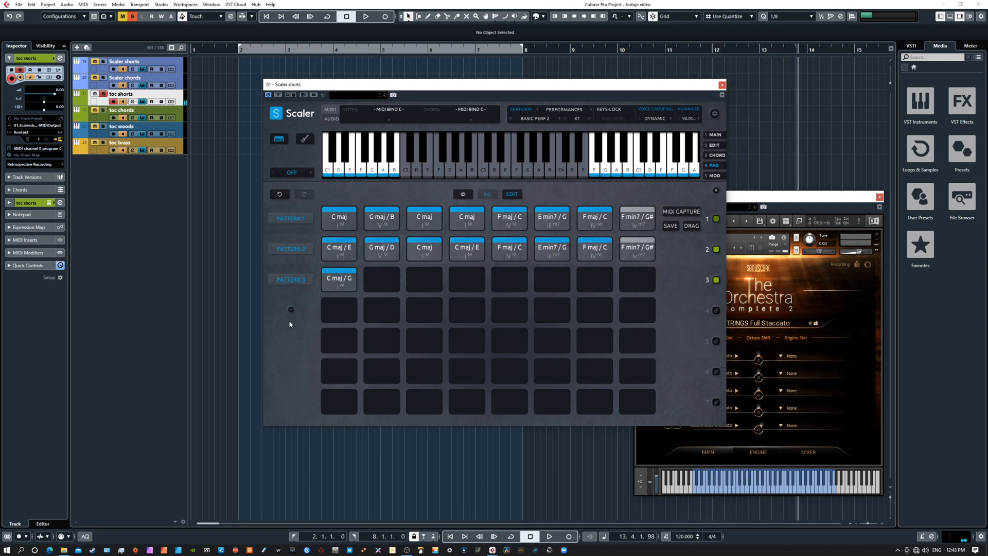
{"action": "left_click", "coordinate": [335, 215]}
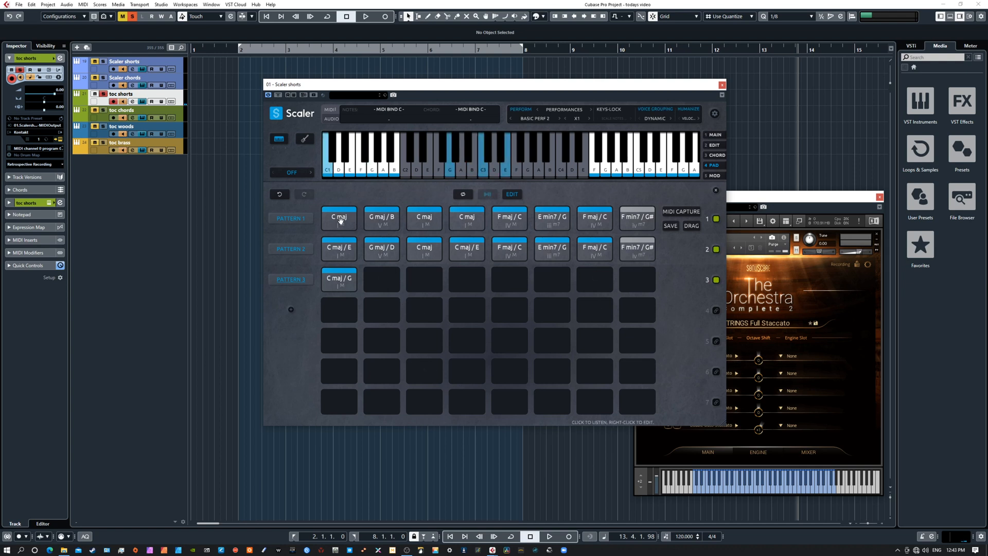
{"action": "left_click", "coordinate": [630, 218]}
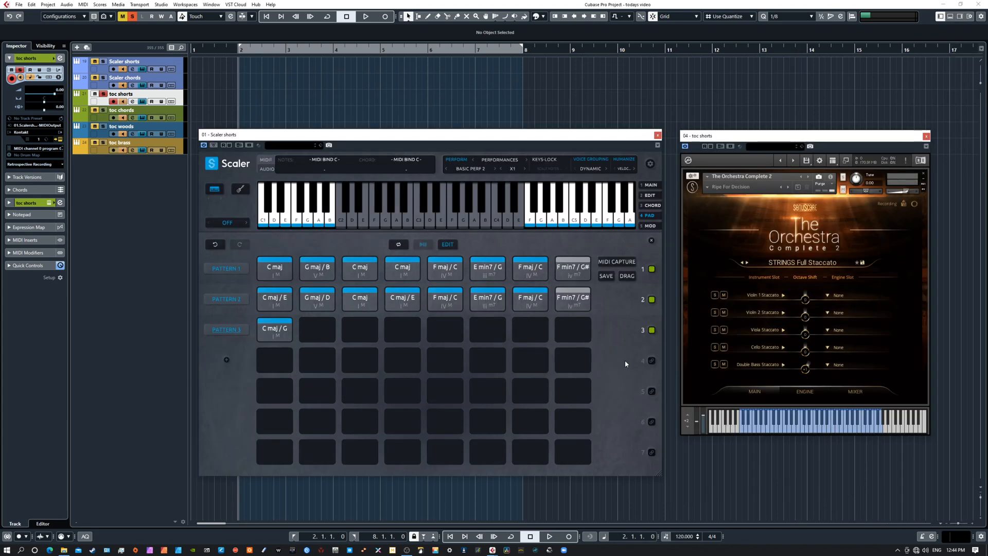
- Examine the chord voicings of Patterns 1, 2 and 3 in Scaler's edit view, auditioning chords in Pattern 1
{"action": "left_click", "coordinate": [650, 195]}
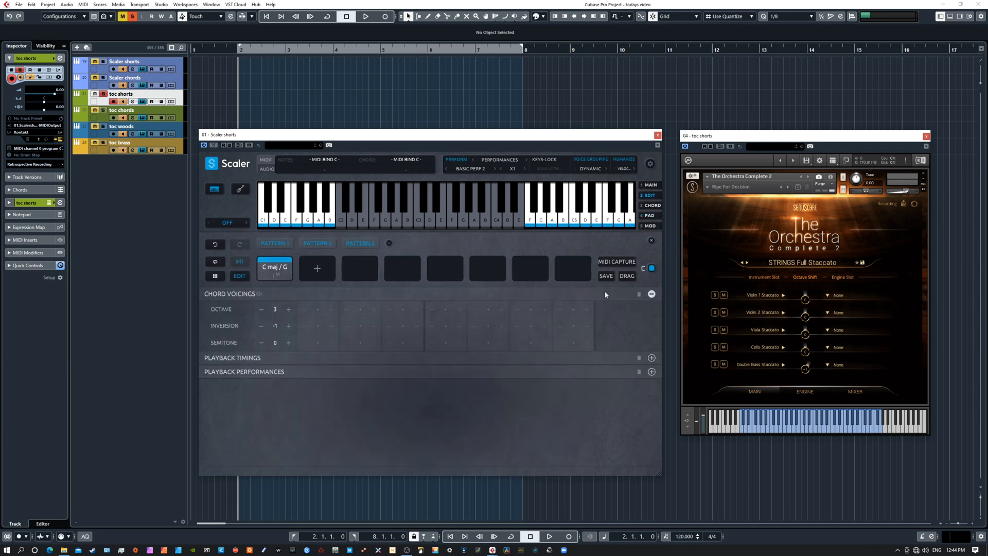
{"action": "left_click", "coordinate": [286, 243]}
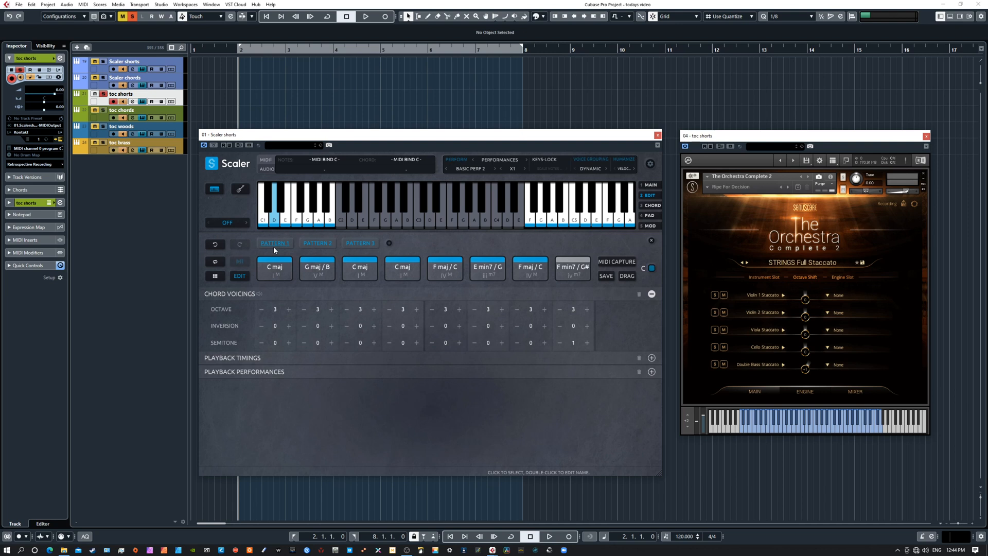
{"action": "left_click", "coordinate": [271, 267]}
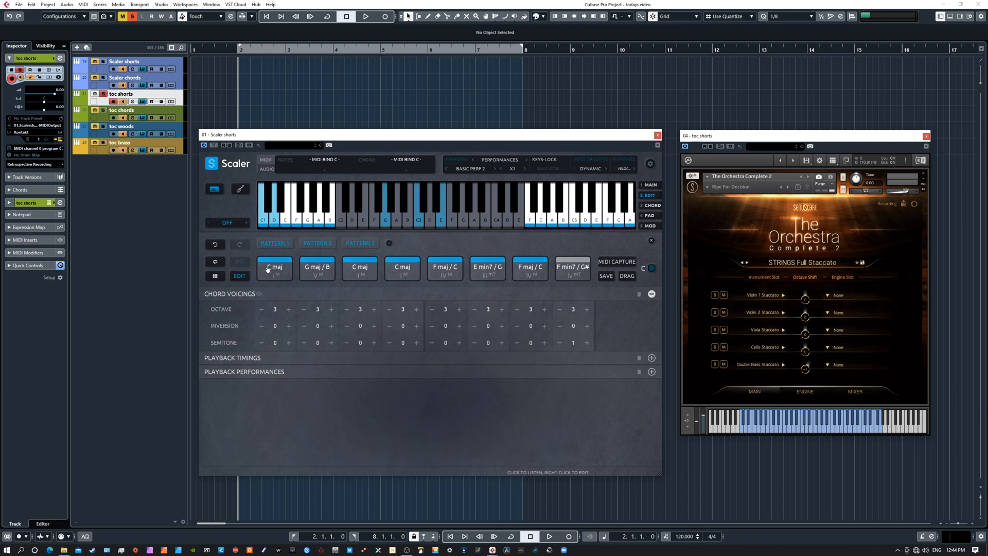
{"action": "left_click", "coordinate": [350, 266]}
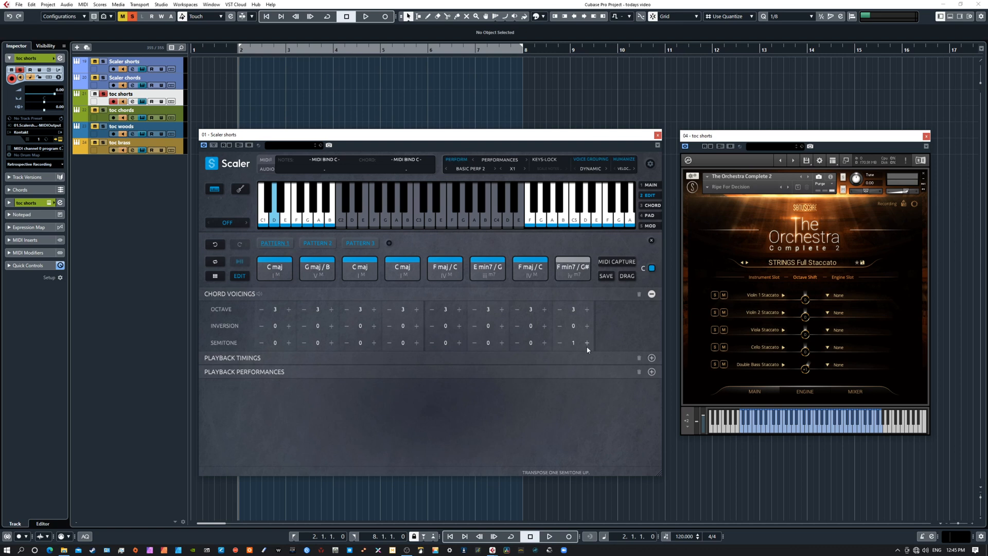
{"action": "left_click", "coordinate": [317, 244]}
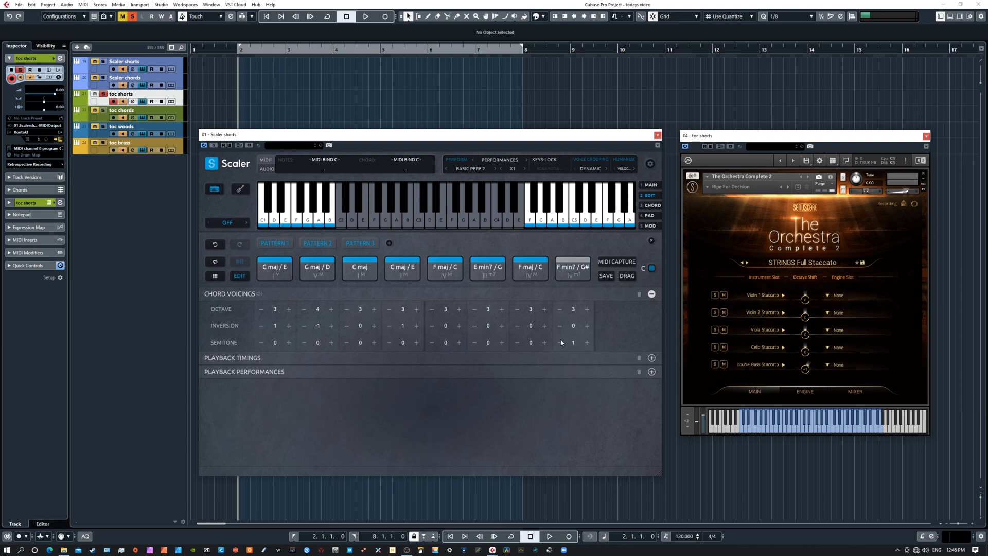
{"action": "left_click", "coordinate": [360, 243]}
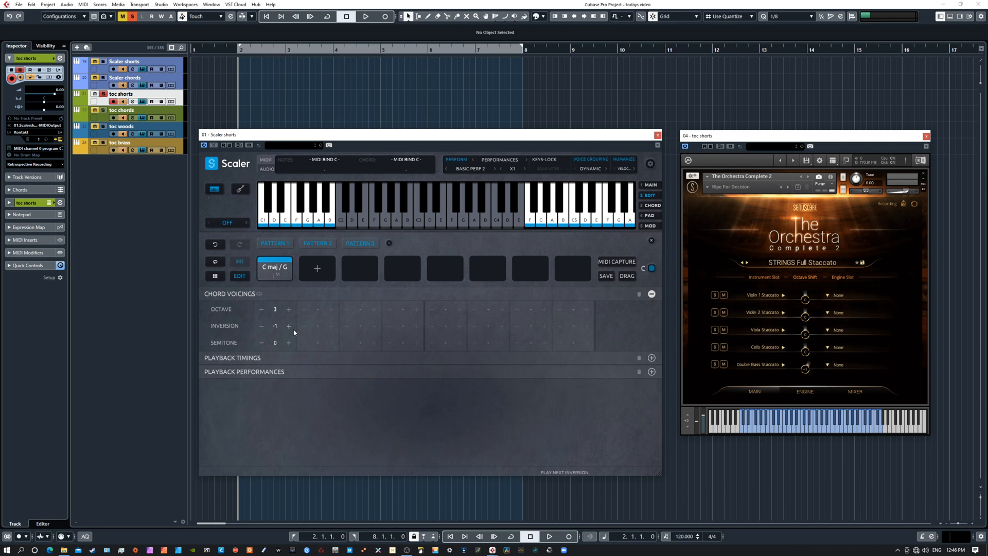
- Show the playback timings for Patterns 3 and 1, and open the playback settings that hold the global chord duration
{"action": "left_click", "coordinate": [236, 360]}
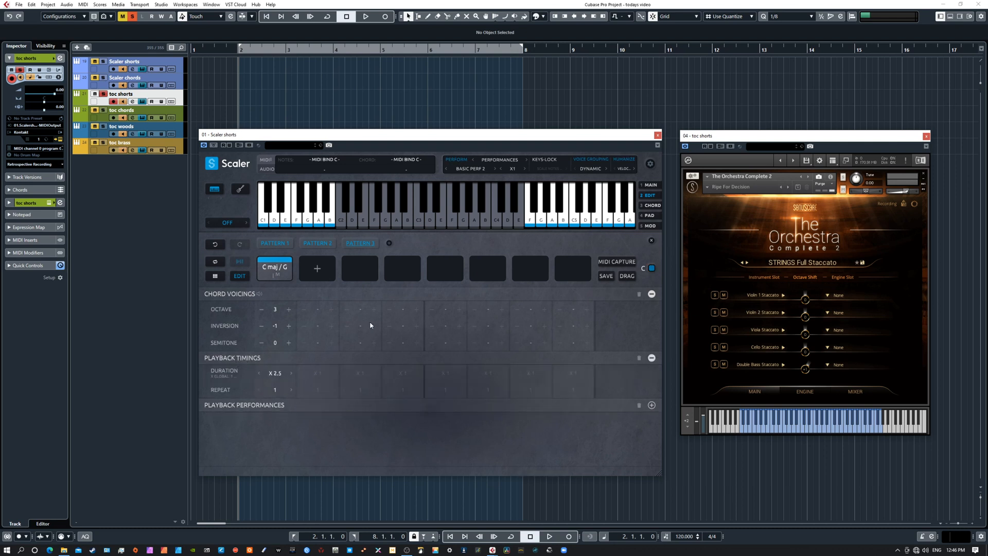
{"action": "left_click", "coordinate": [275, 244]}
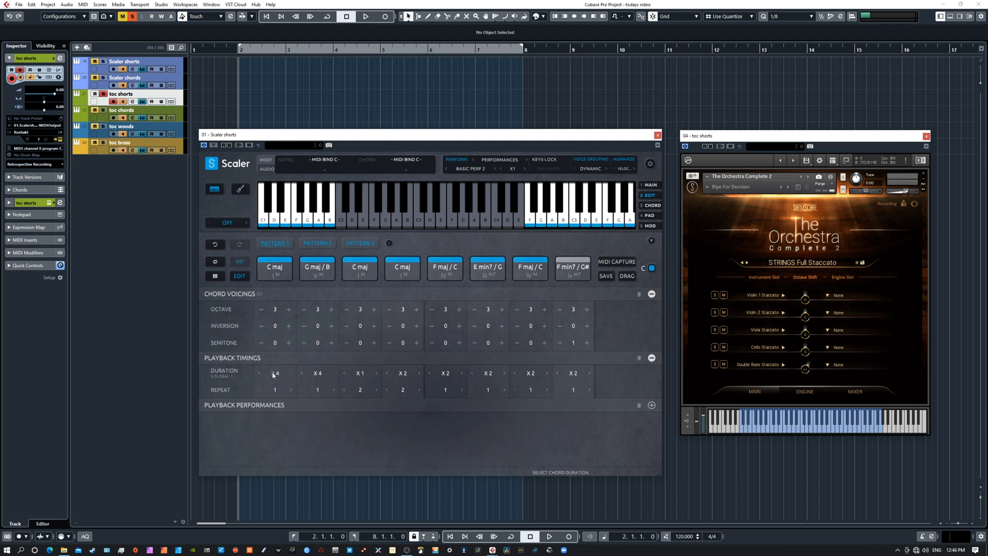
{"action": "left_click", "coordinate": [220, 377]}
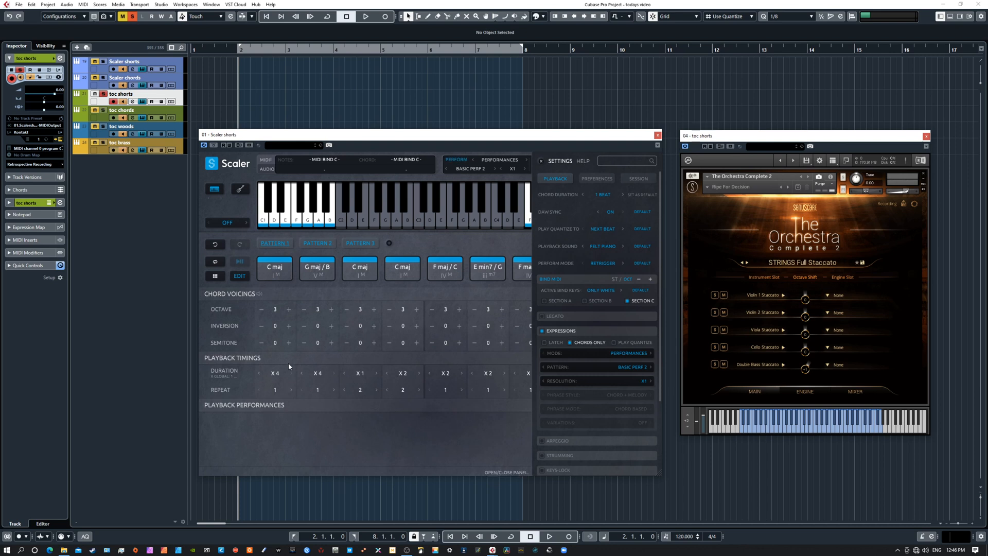
- Audition the first, third and fourth chords of Pattern 1 to demonstrate duration and repeat values, and close the settings
{"action": "left_click", "coordinate": [280, 268]}
{"action": "left_click", "coordinate": [364, 268]}
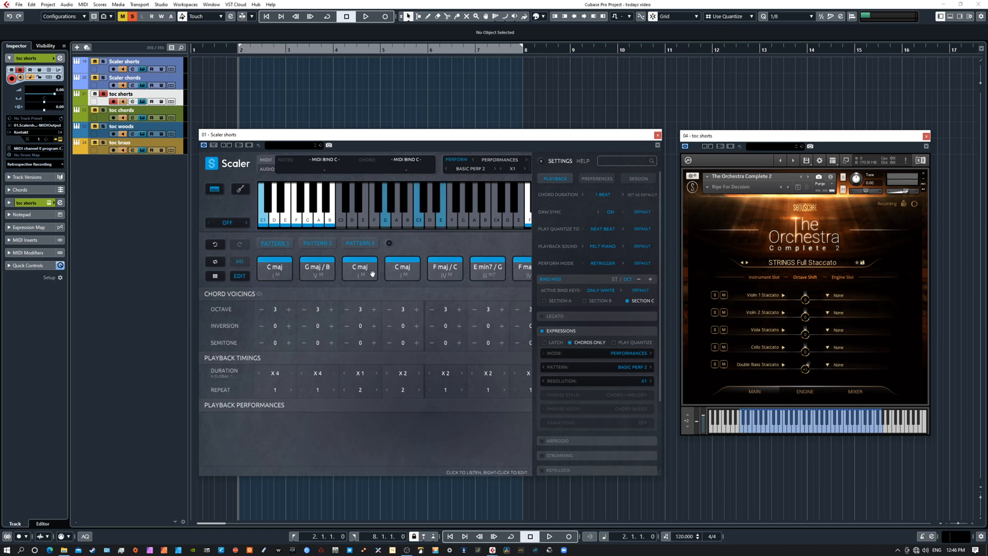
{"action": "left_click", "coordinate": [407, 274]}
{"action": "left_click", "coordinate": [361, 275]}
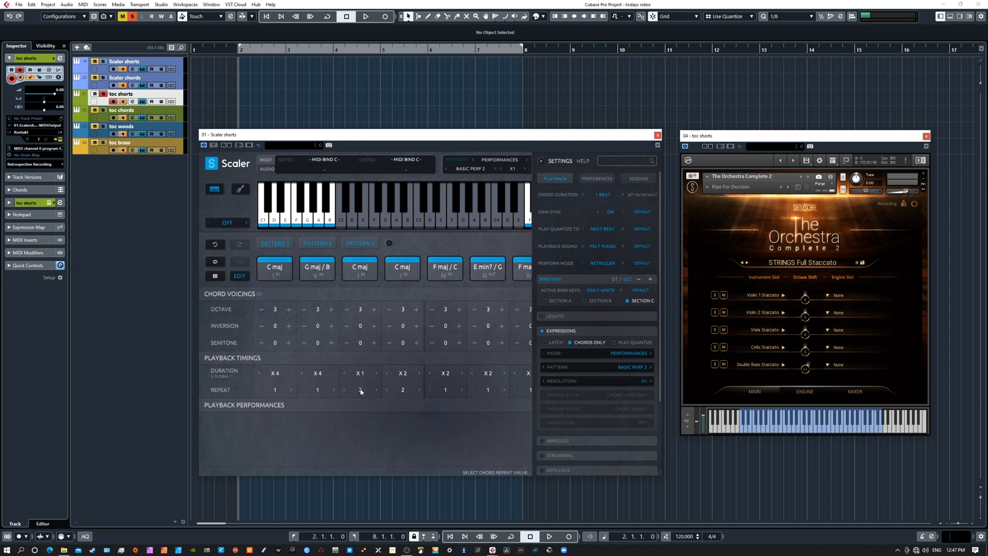
{"action": "left_click", "coordinate": [361, 390]}
{"action": "left_click", "coordinate": [367, 267]}
{"action": "left_click", "coordinate": [402, 271]}
{"action": "left_click", "coordinate": [541, 161]}
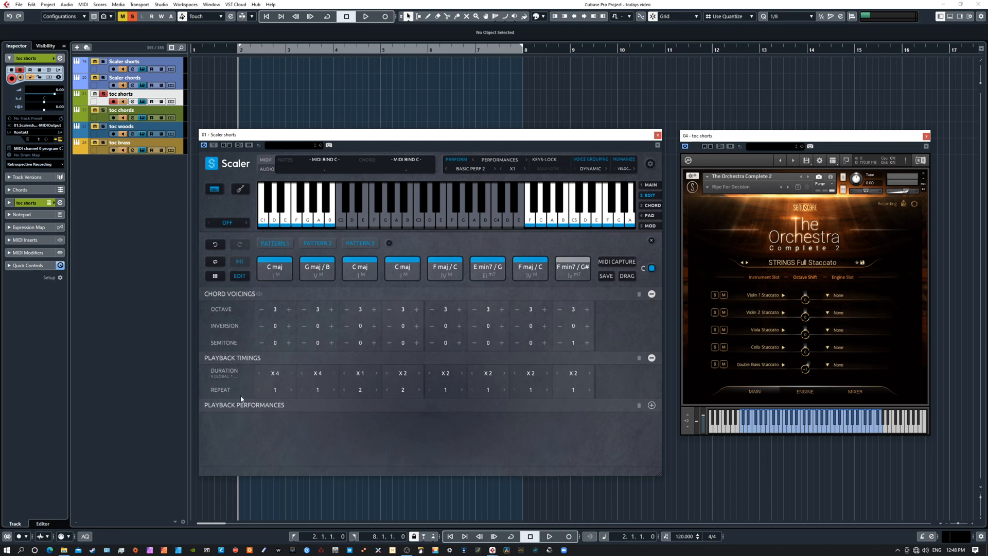
- Compare the other patterns' playback timings, return to Pattern 1, and open its playback performances while auditioning the third chord
{"action": "left_click", "coordinate": [321, 245]}
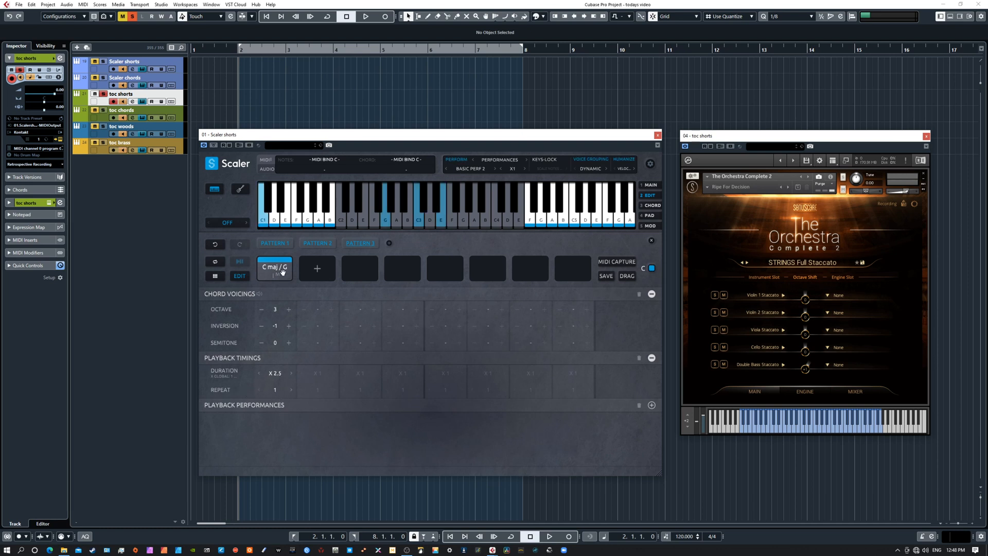
{"action": "left_click", "coordinate": [274, 246]}
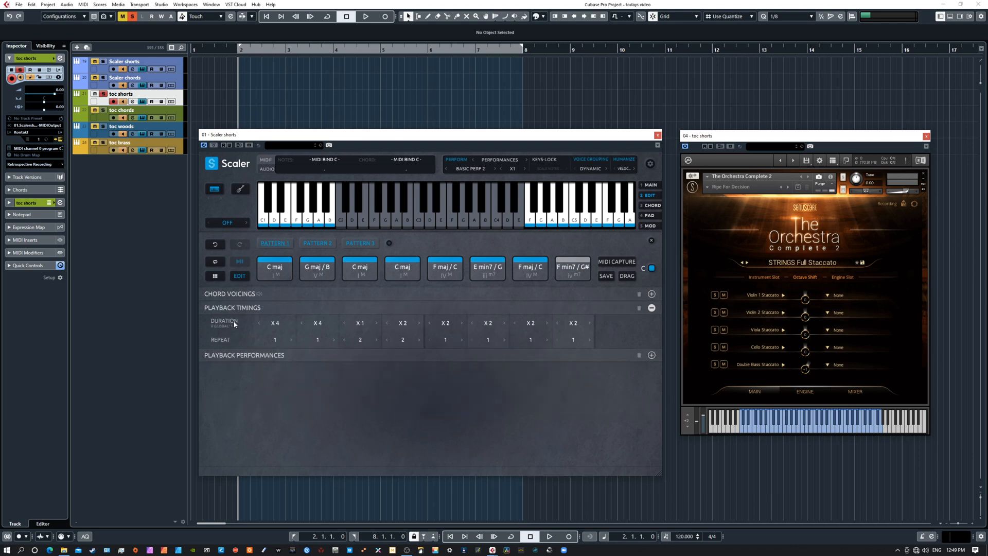
{"action": "left_click", "coordinate": [222, 355]}
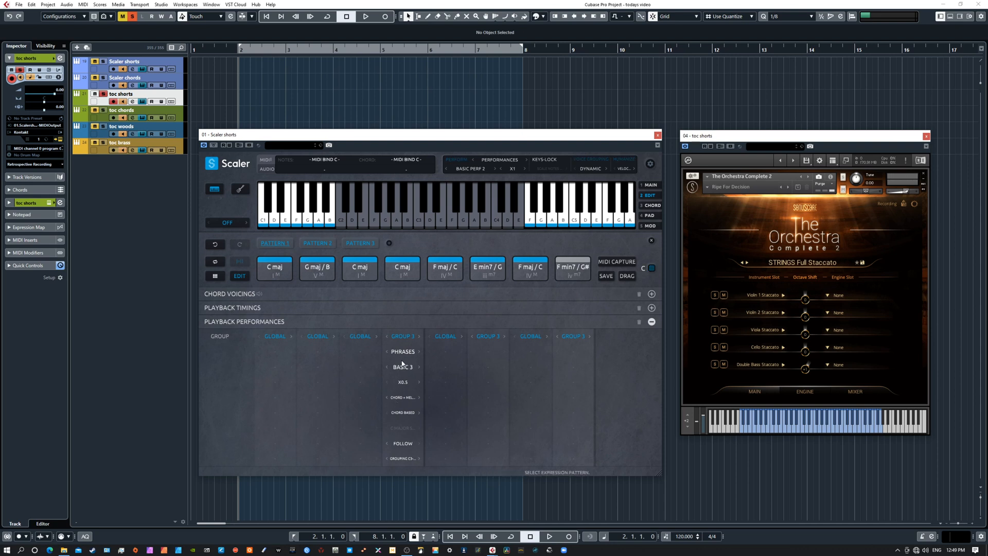
{"action": "left_click", "coordinate": [360, 271]}
- Examine the performance group choices for Pattern 1's fifth and fourth chords, keep their assignments, and collapse the section
{"action": "left_click", "coordinate": [443, 337]}
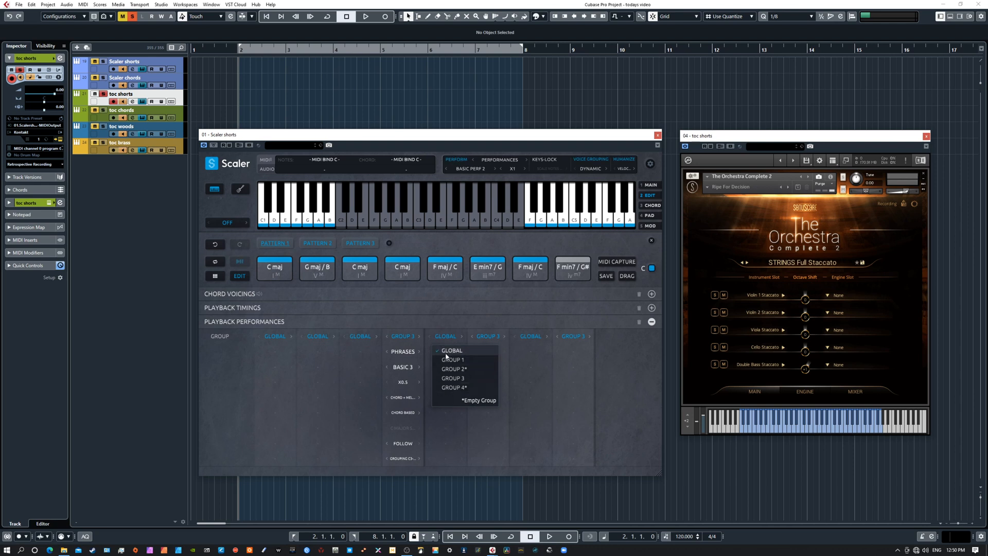
{"action": "left_click", "coordinate": [402, 336]}
{"action": "left_click", "coordinate": [402, 336]}
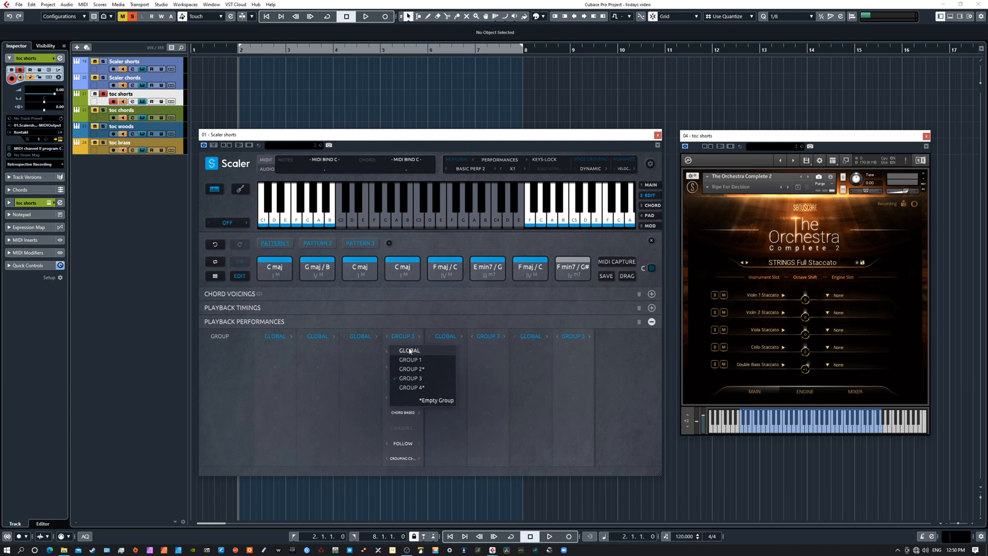
{"action": "left_click", "coordinate": [386, 325]}
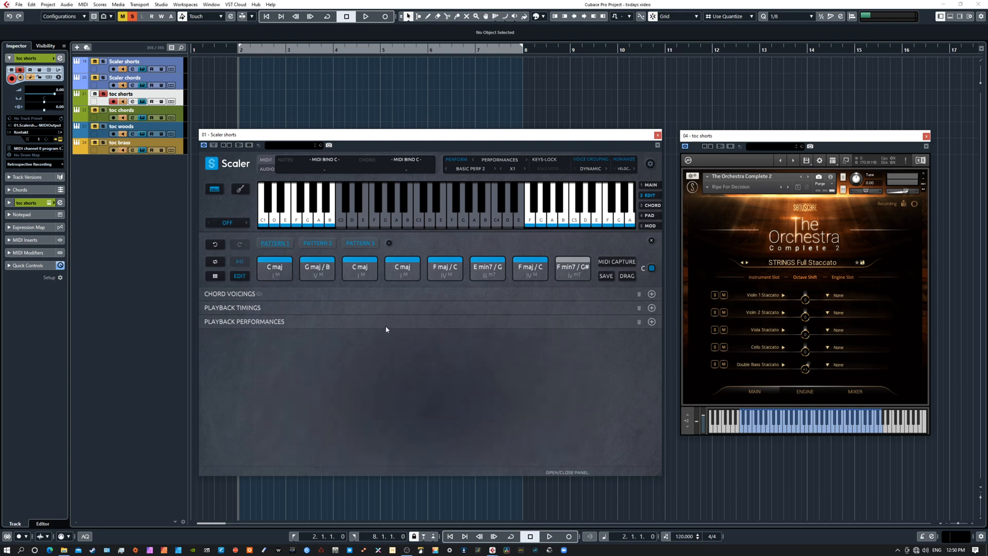
- Reopen the playback performances and examine the expression types and phrase patterns available for the fourth chord's group
{"action": "left_click", "coordinate": [277, 322]}
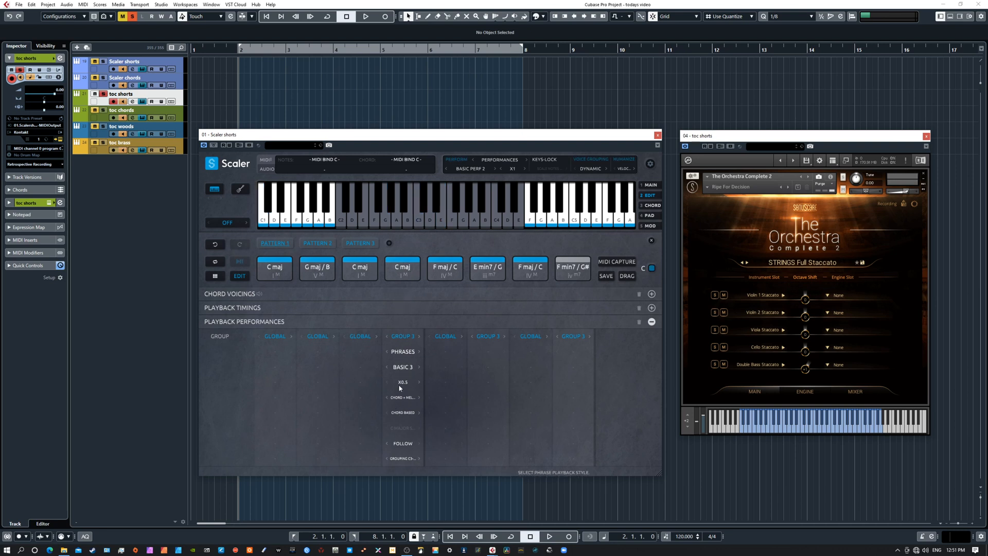
{"action": "left_click", "coordinate": [400, 353]}
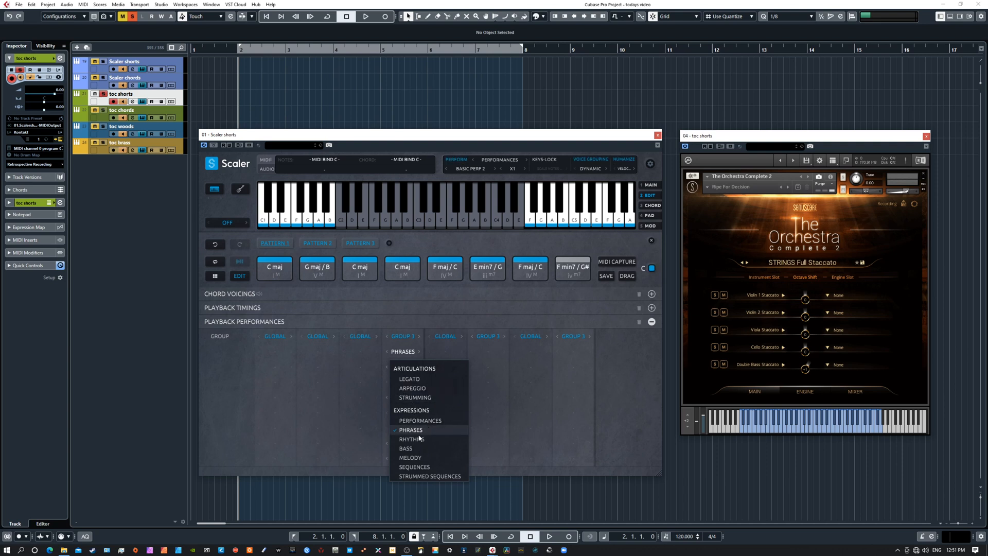
{"action": "left_click", "coordinate": [403, 352]}
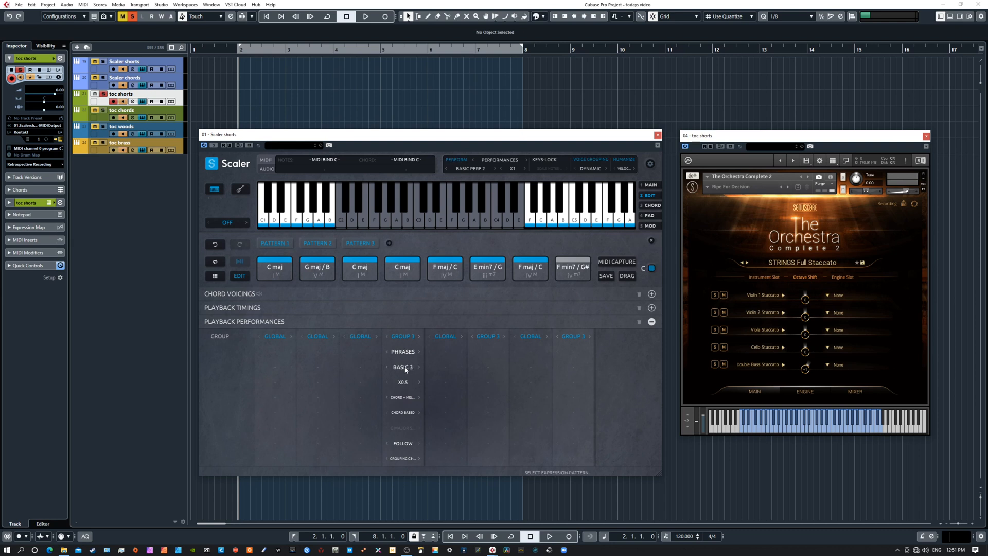
{"action": "left_click", "coordinate": [404, 369]}
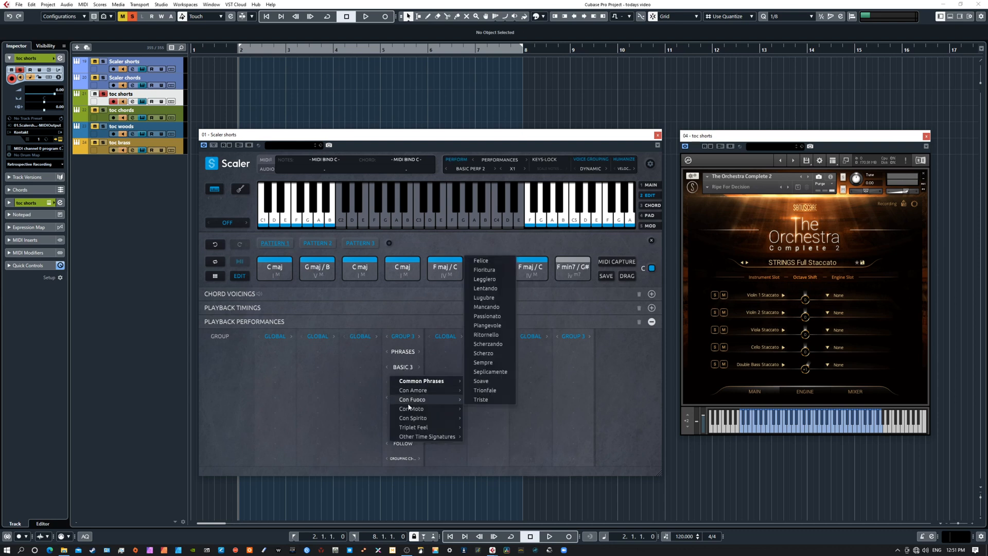
{"action": "left_click", "coordinate": [409, 321]}
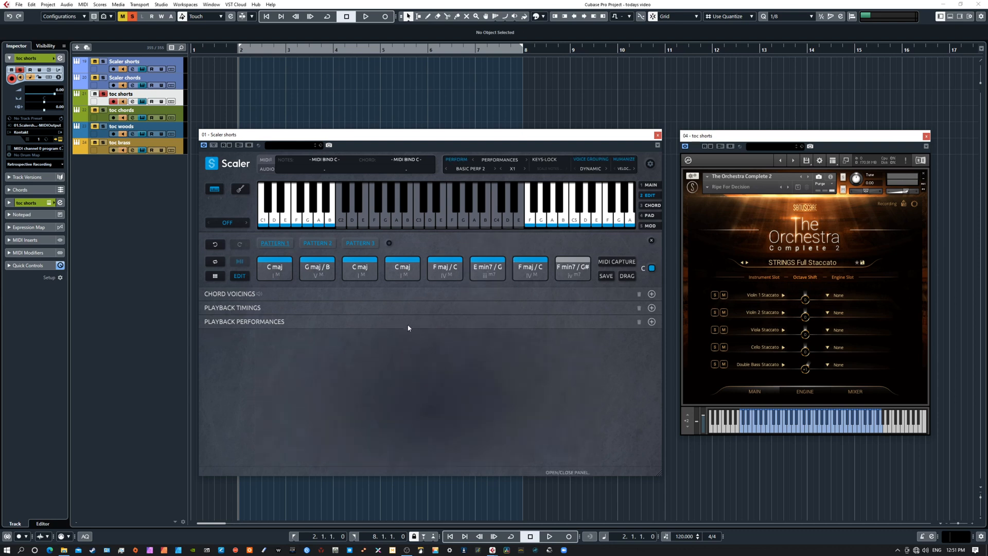
- Review Pattern 1's playback performances again, followed by its chord voicings and playback timings
{"action": "left_click", "coordinate": [286, 322]}
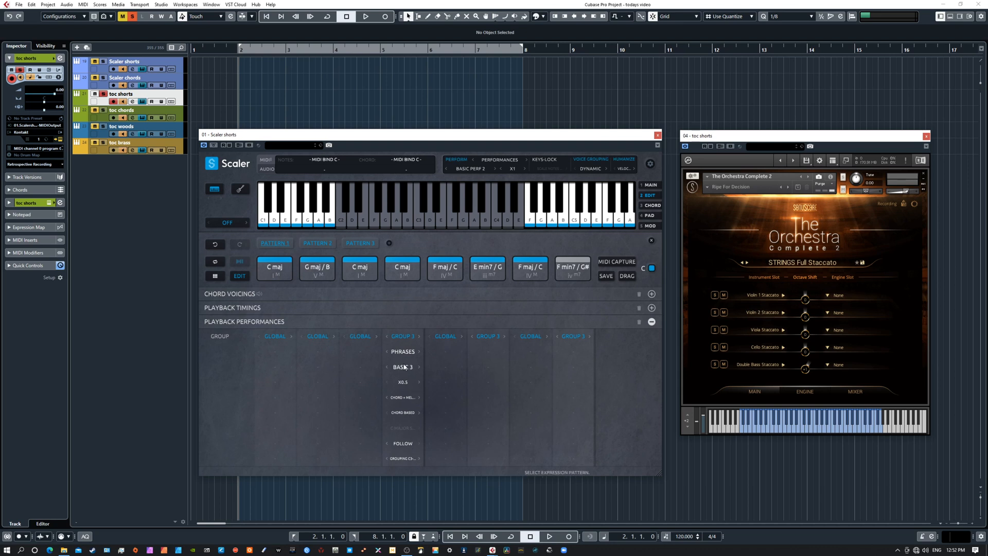
{"action": "left_click", "coordinate": [404, 294]}
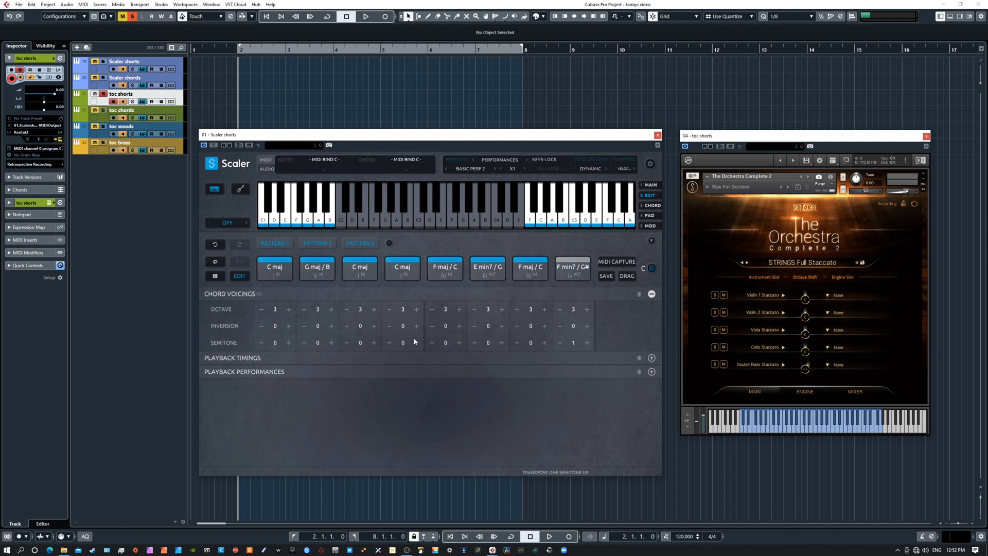
{"action": "left_click", "coordinate": [354, 355]}
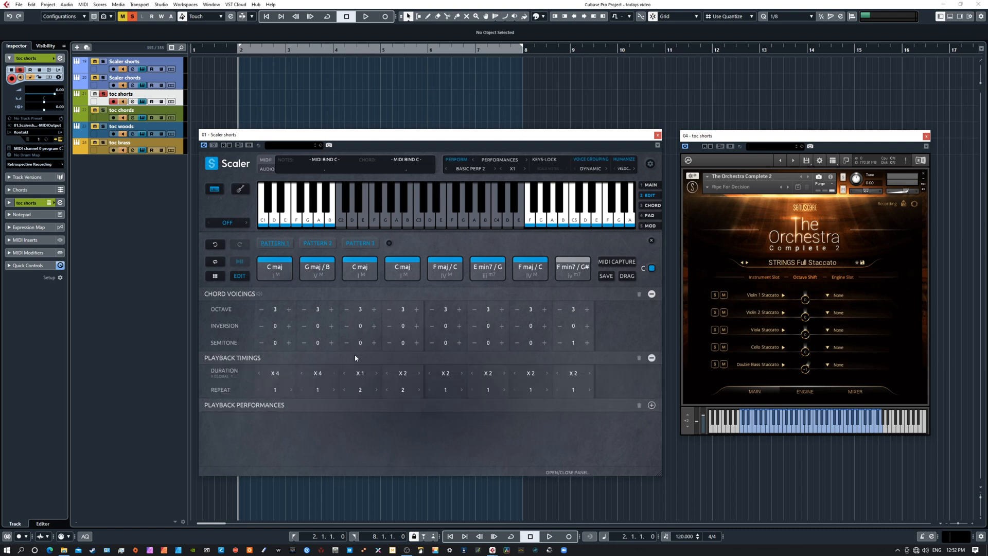
- Check the performance group choices for Pattern 1's sixth chord, and view the group assignments in Patterns 2 and 3
{"action": "left_click", "coordinate": [231, 405]}
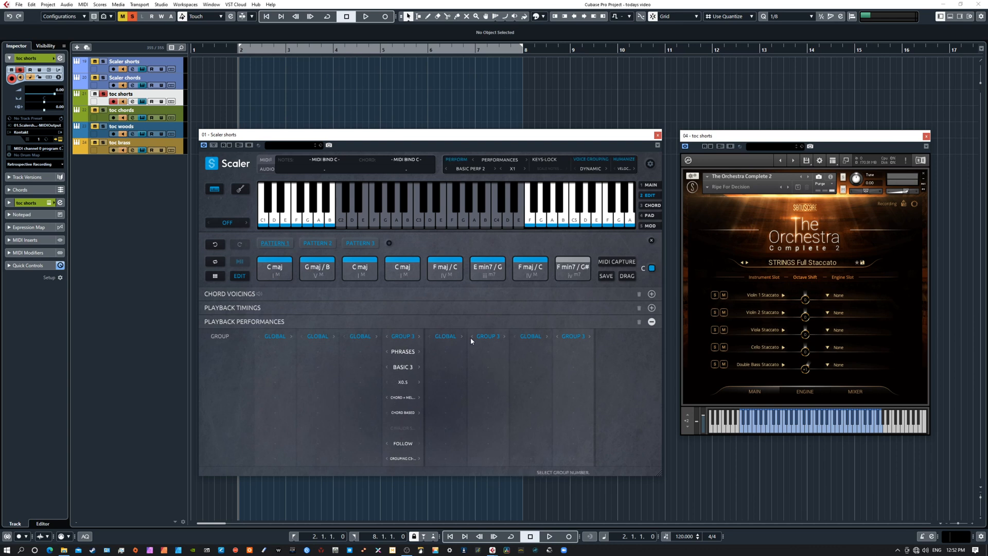
{"action": "left_click", "coordinate": [486, 337]}
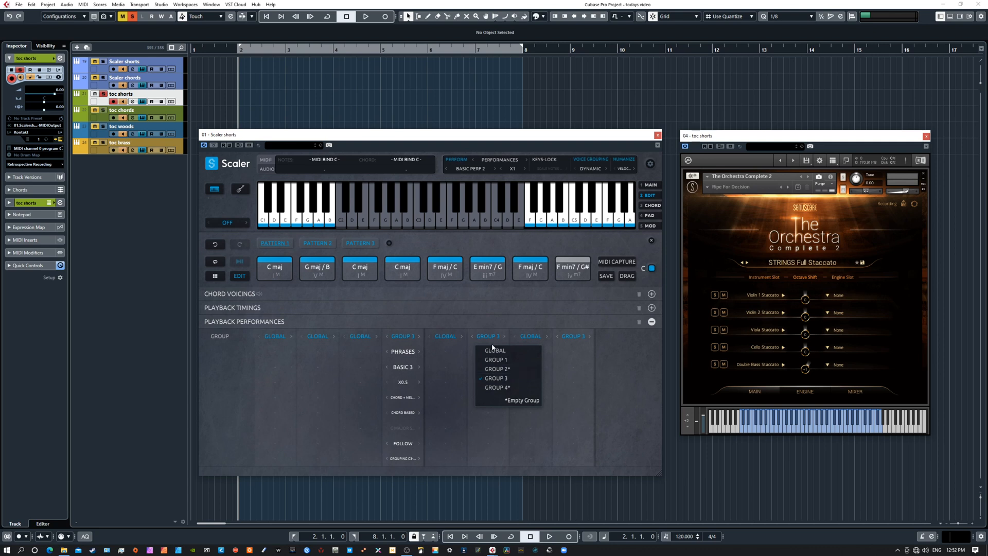
{"action": "left_click", "coordinate": [489, 333]}
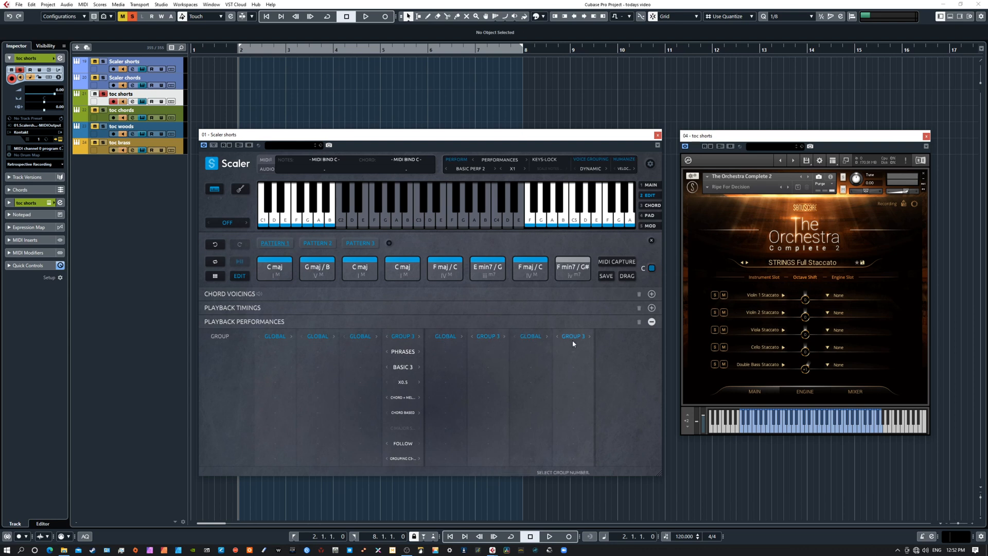
{"action": "left_click", "coordinate": [322, 243]}
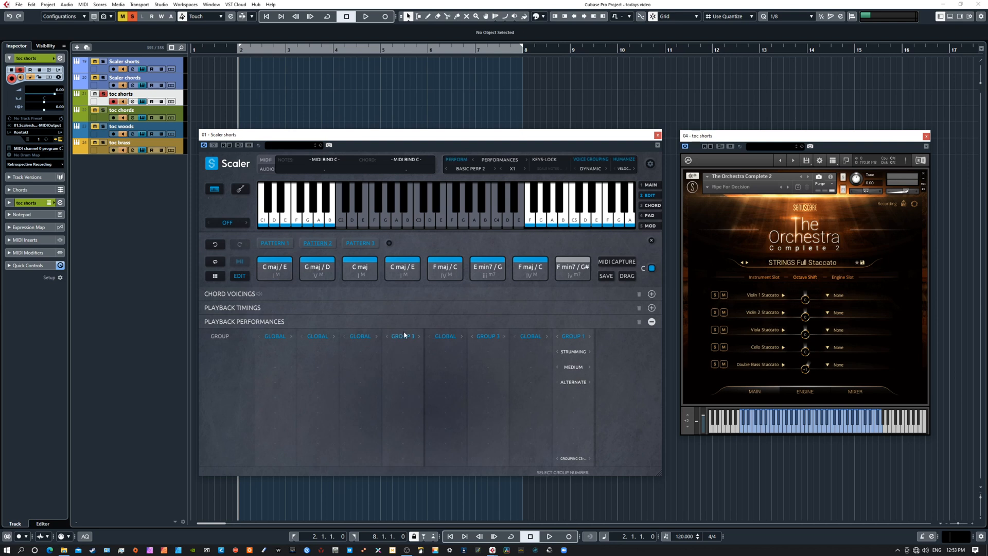
{"action": "left_click", "coordinate": [354, 245]}
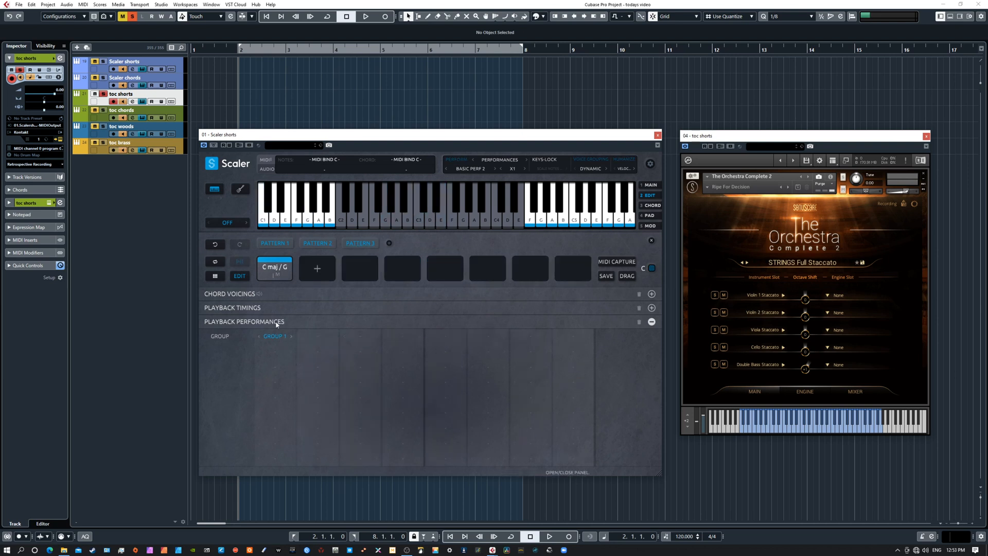
- Check the performance group choices for Pattern 3's chord and compare the group assignments in Patterns 2, 3 and 1
{"action": "left_click", "coordinate": [274, 337]}
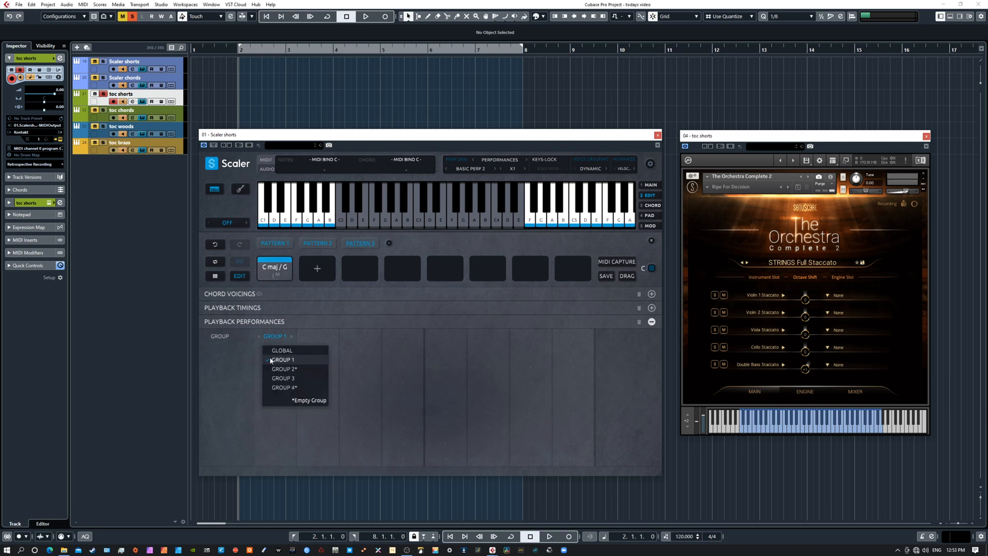
{"action": "left_click", "coordinate": [317, 245]}
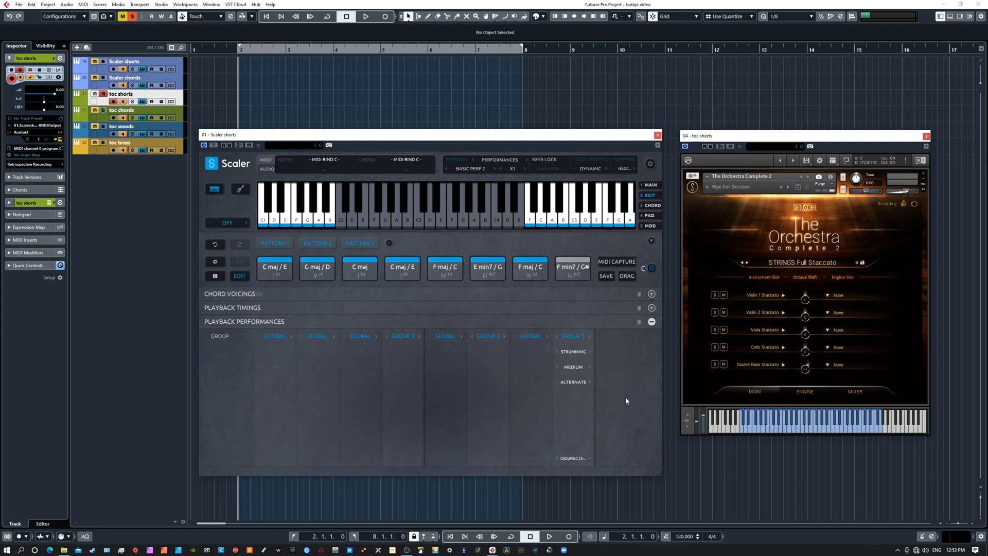
{"action": "left_click", "coordinate": [171, 297]}
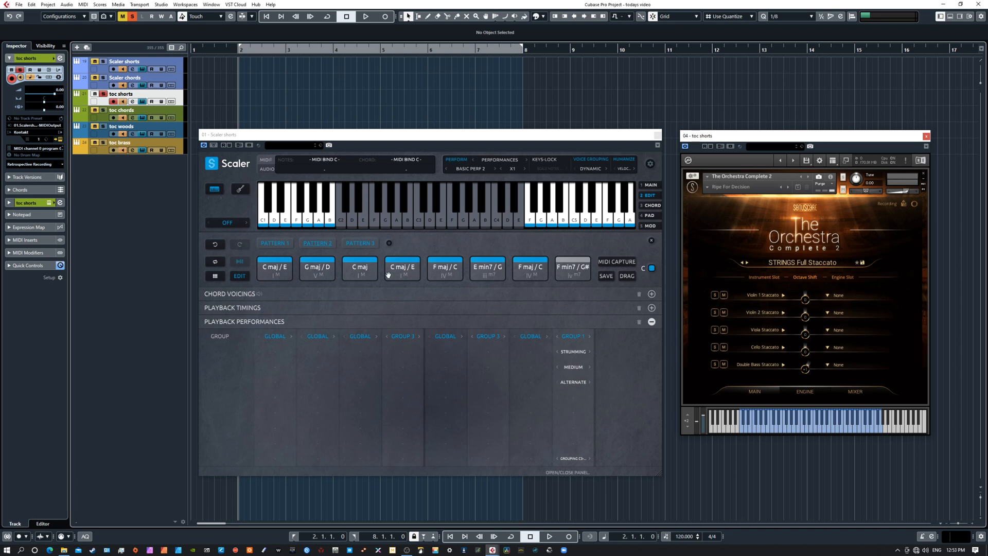
{"action": "mouse_move", "coordinate": [337, 137]}
{"action": "left_mouse_down"}
{"action": "mouse_move", "coordinate": [365, 140]}
{"action": "mouse_move", "coordinate": [325, 129]}
{"action": "mouse_move", "coordinate": [340, 137]}
{"action": "mouse_move", "coordinate": [332, 133]}
{"action": "left_mouse_up"}
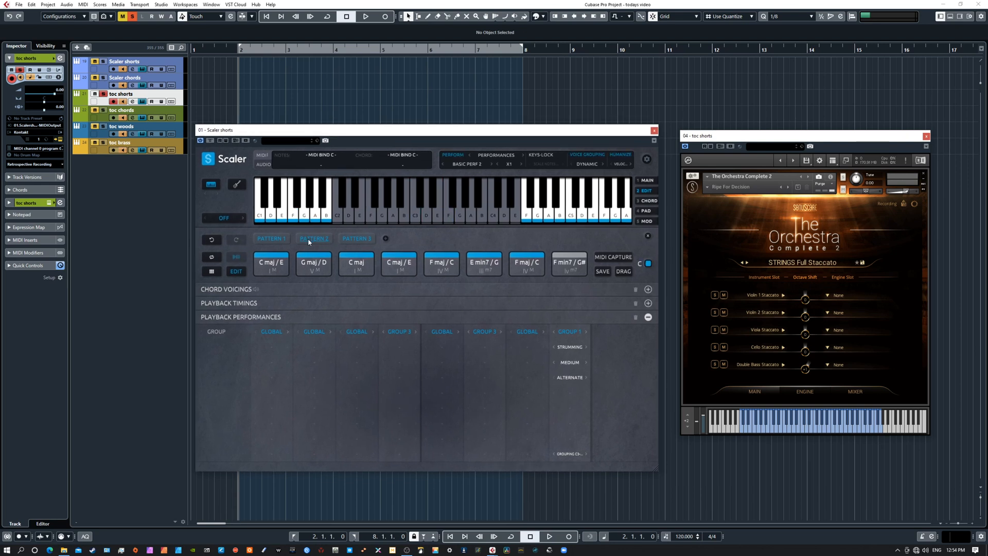
{"action": "left_click", "coordinate": [350, 239]}
{"action": "left_click", "coordinate": [277, 238]}
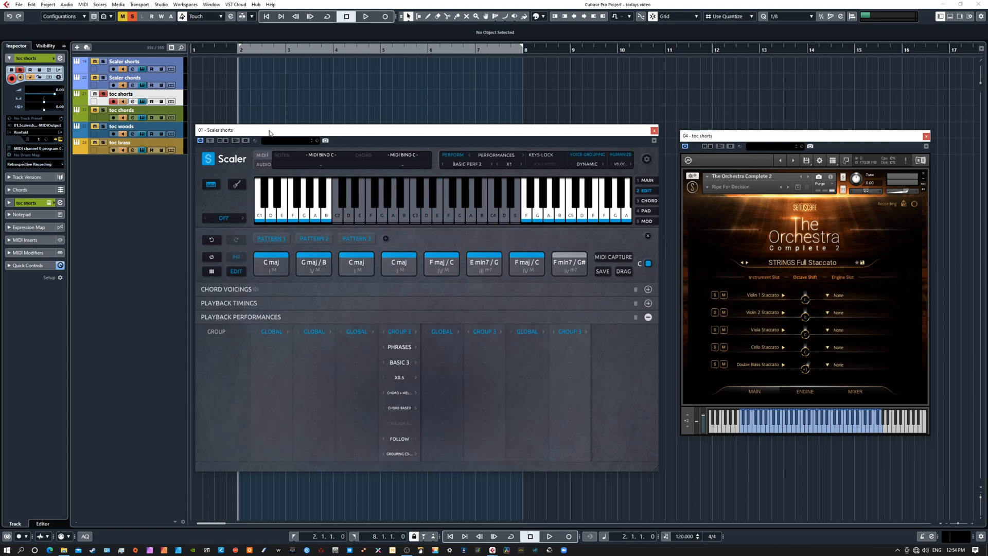
- Select the Scaler shorts track and look up its Duplicate Tracks command without applying it
{"action": "left_click_drag", "start_coordinate": [270, 133], "coordinate": [293, 101]}
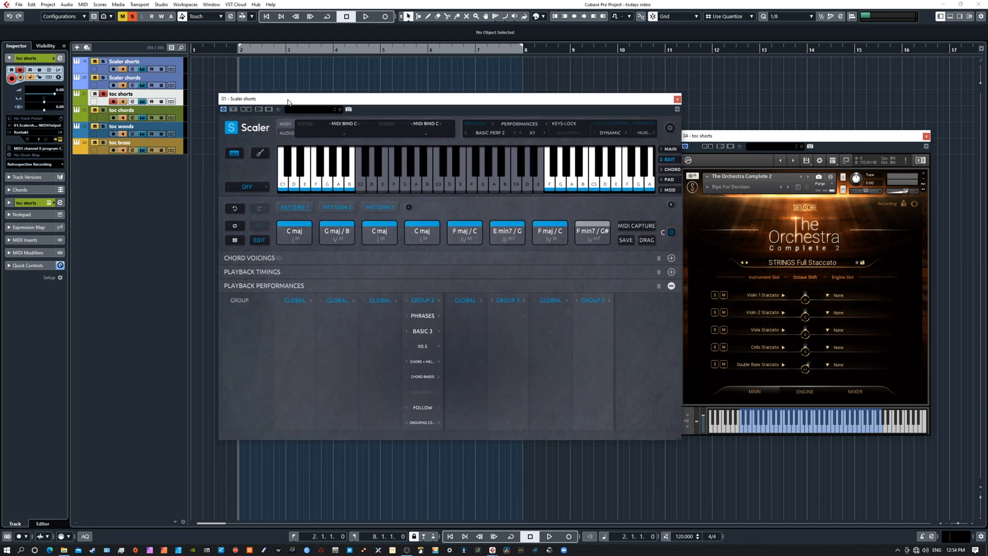
{"action": "left_click", "coordinate": [154, 66]}
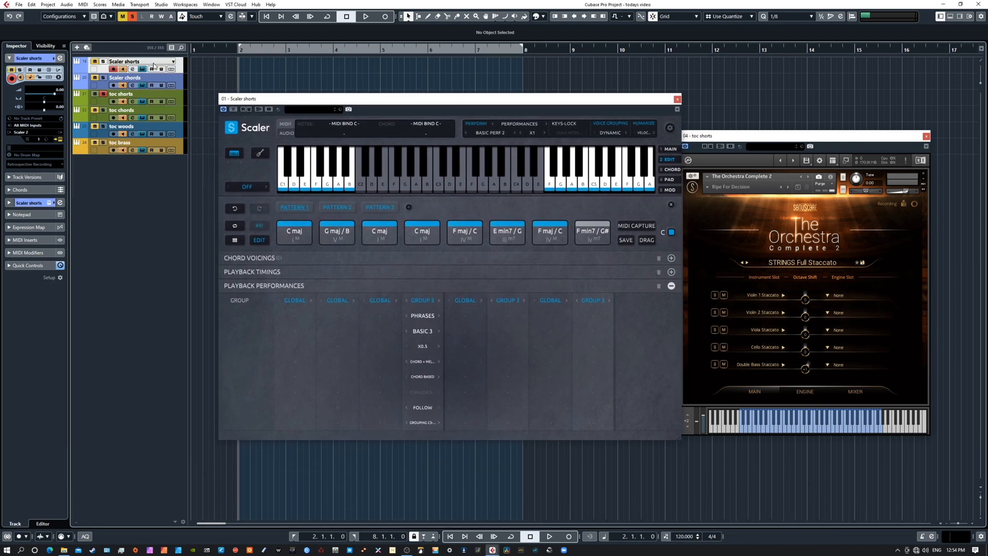
{"action": "right_click", "coordinate": [154, 66]}
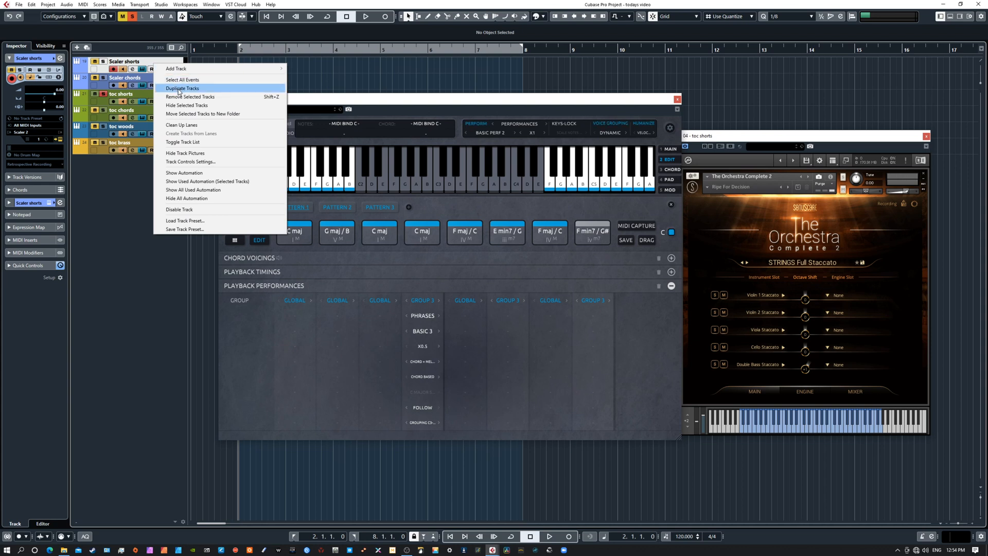
{"action": "left_click", "coordinate": [116, 198]}
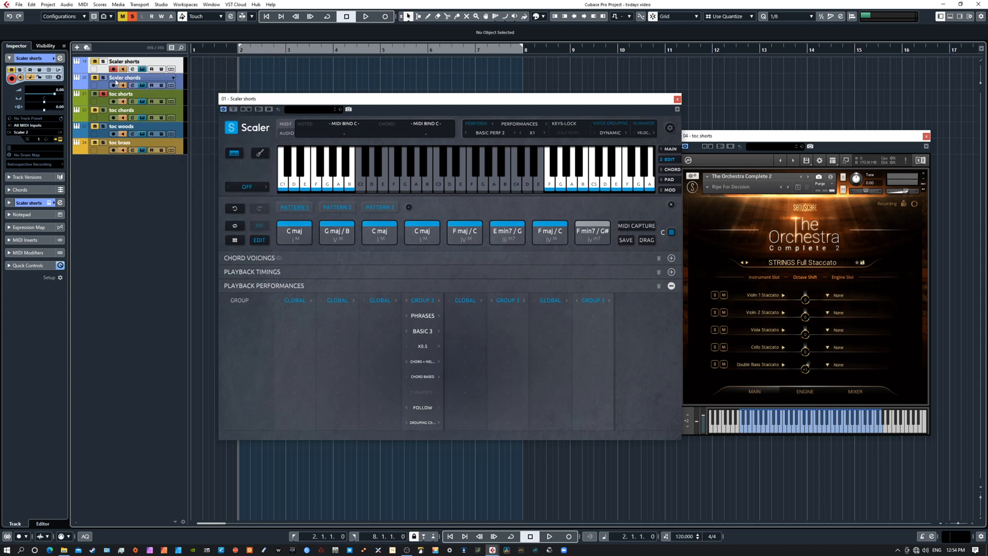
- Open the Scaler chords track's plug-in, clear the Scaler shorts window out of view, and place the Scaler chords window over the arrangement
{"action": "left_click", "coordinate": [143, 86]}
{"action": "left_click_drag", "start_coordinate": [98, 216], "coordinate": [539, 172]}
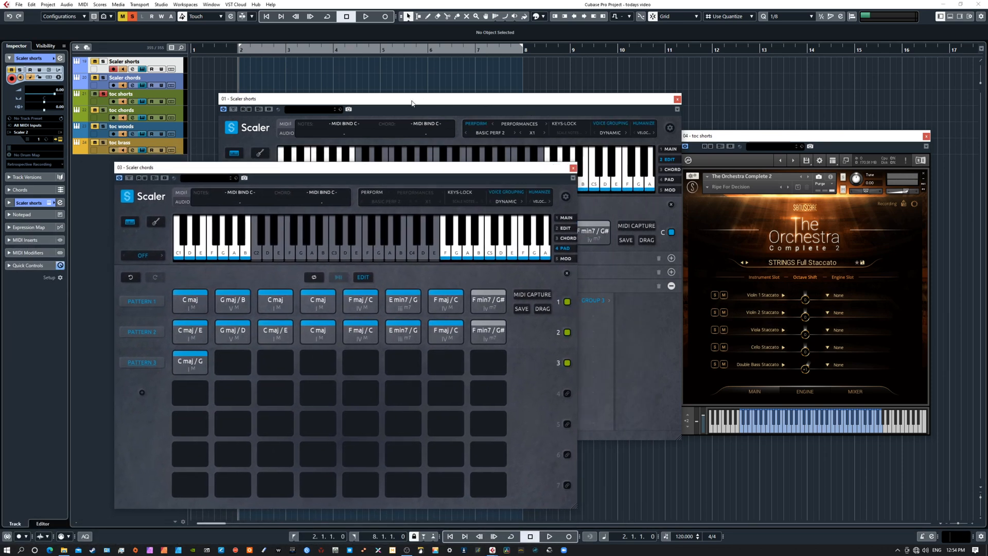
{"action": "left_click_drag", "start_coordinate": [407, 103], "coordinate": [482, 81]}
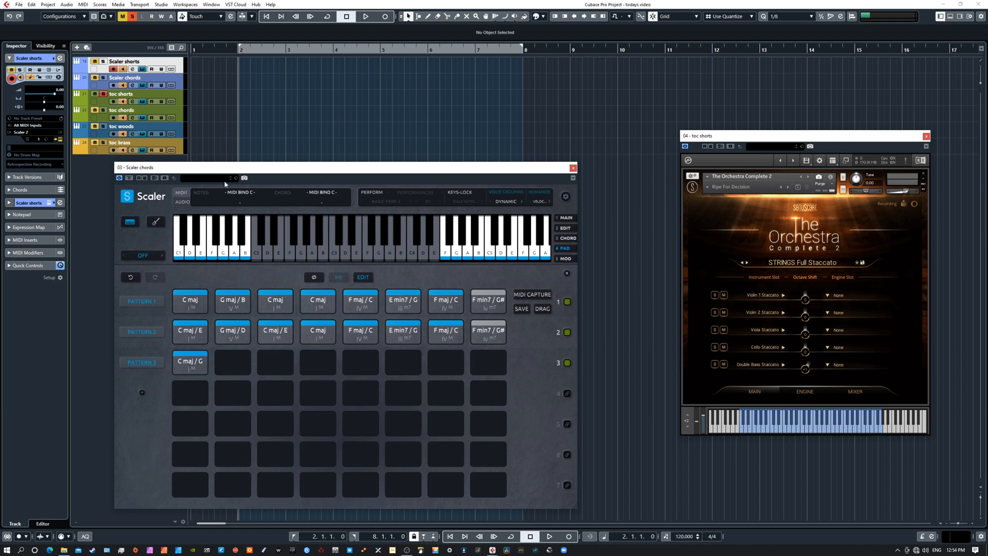
{"action": "left_click_drag", "start_coordinate": [256, 168], "coordinate": [382, 117]}
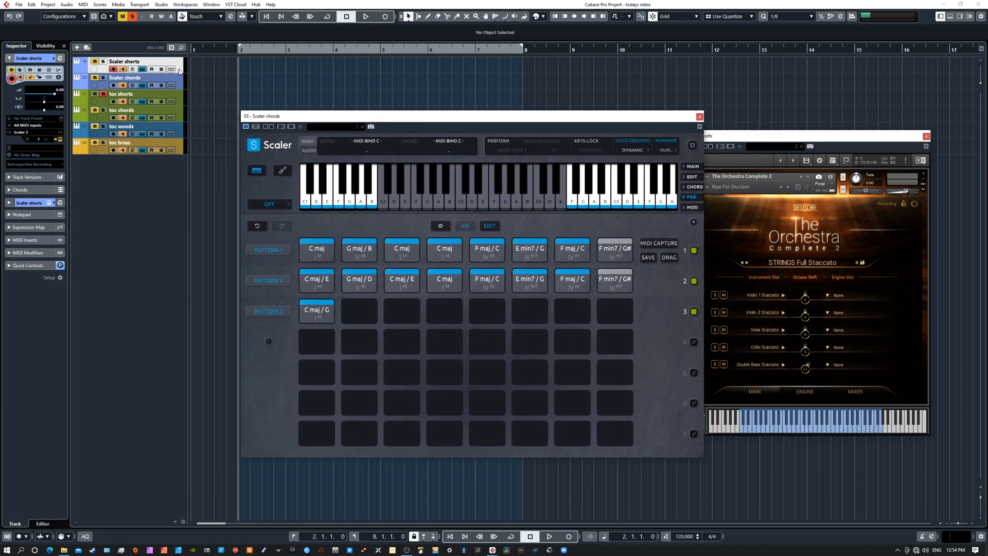
- Solo the Scaler chords and toc chords tracks and take toc shorts out of solo
{"action": "left_click", "coordinate": [365, 204]}
{"action": "left_click", "coordinate": [93, 78]}
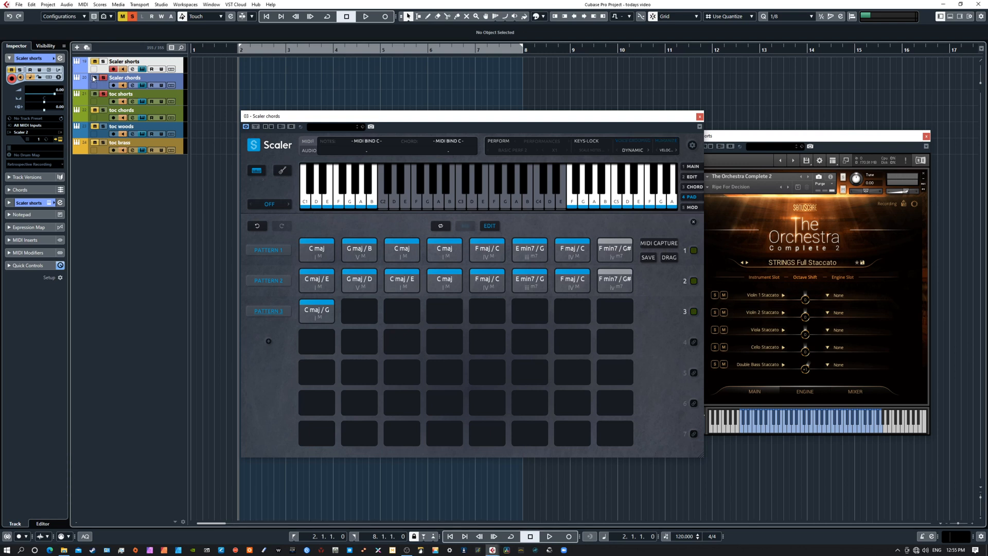
{"action": "left_click", "coordinate": [104, 96]}
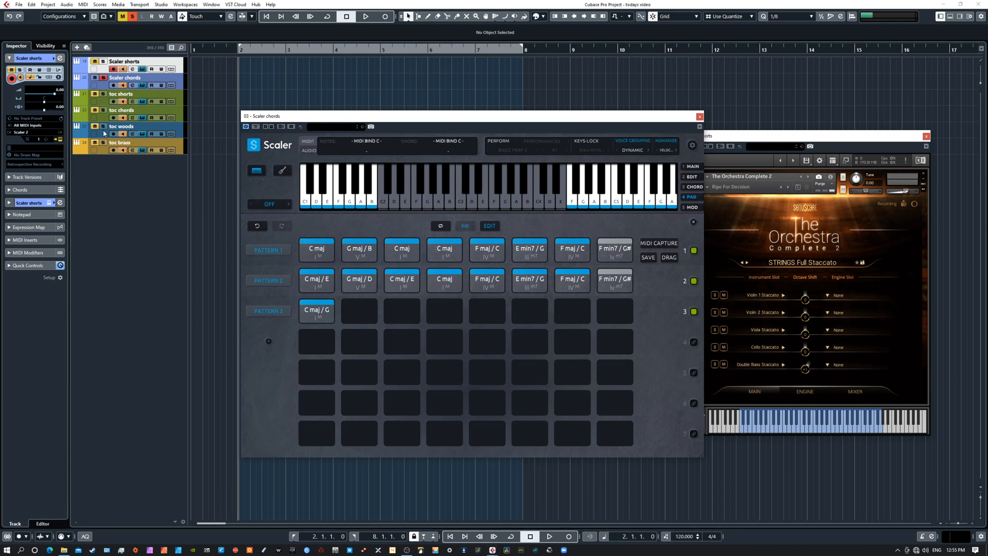
{"action": "left_click", "coordinate": [96, 111]}
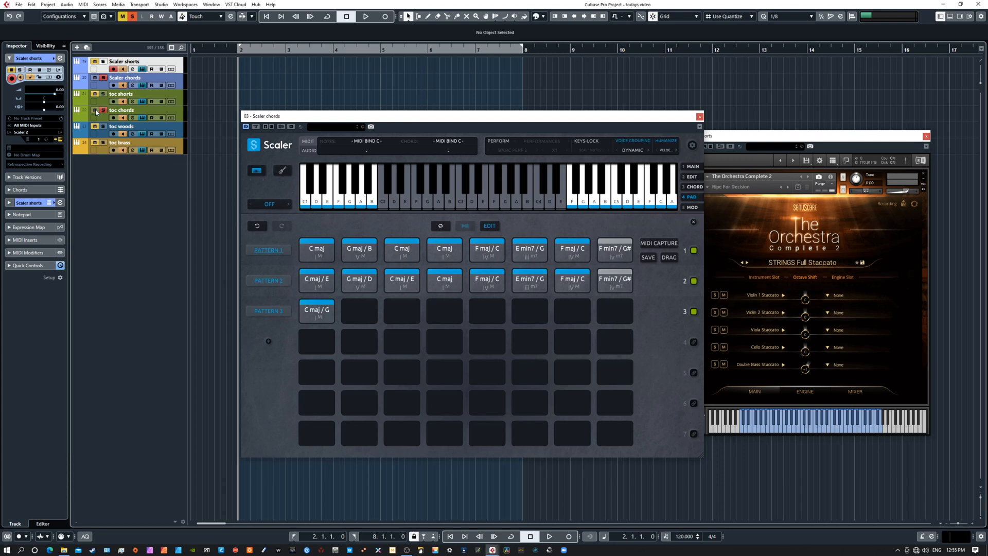
- Audition the first four chords of Pattern 1 in the Scaler chords instance
{"action": "left_click", "coordinate": [317, 250]}
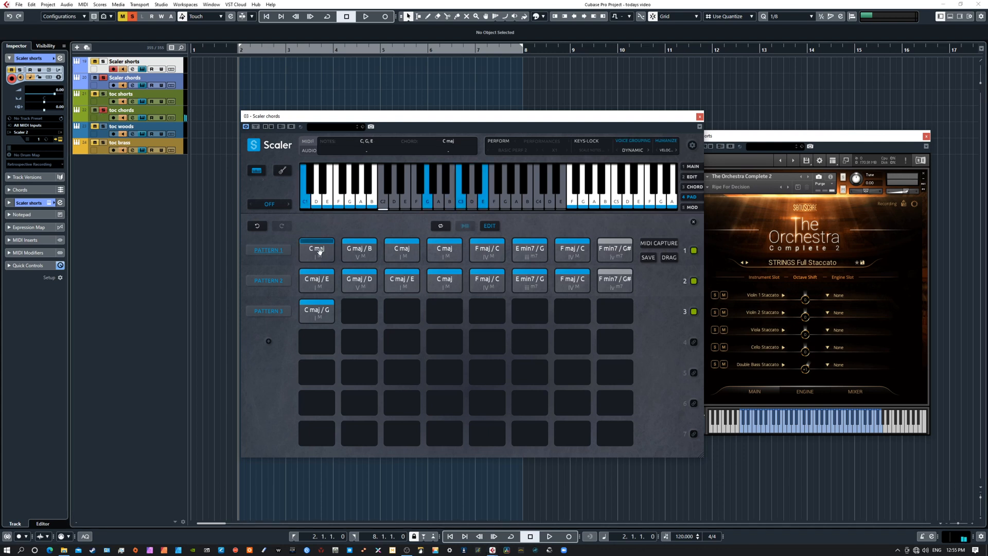
{"action": "left_click", "coordinate": [355, 250]}
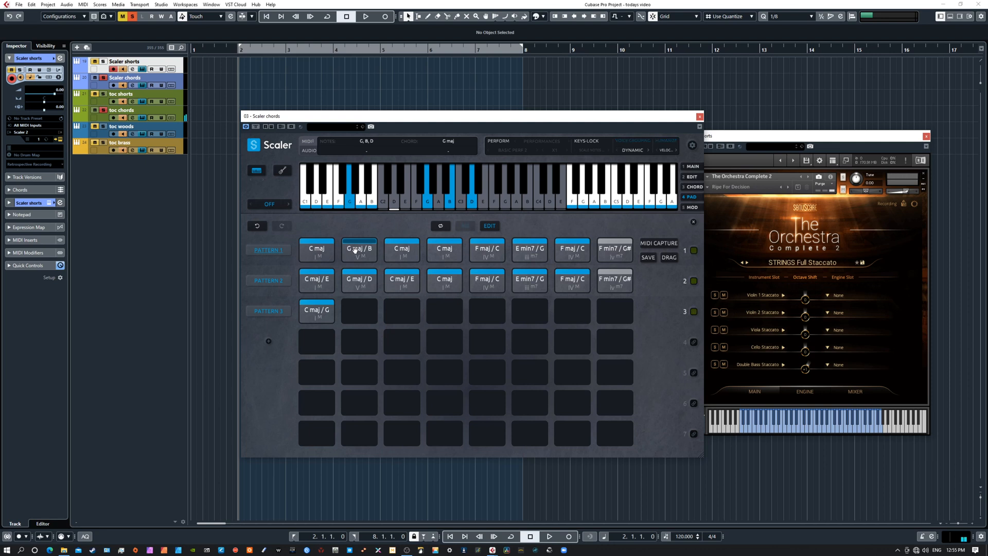
{"action": "left_click", "coordinate": [399, 249]}
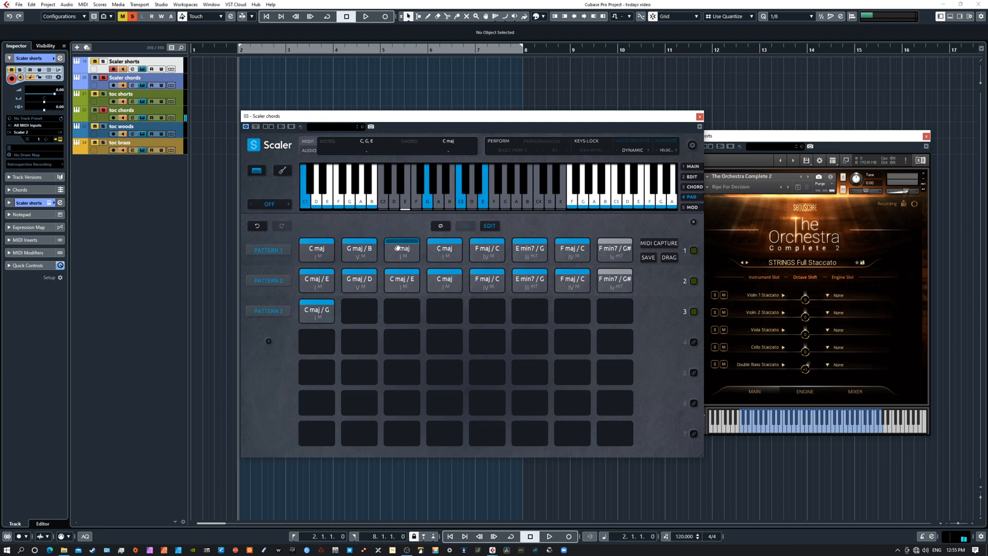
{"action": "left_click", "coordinate": [443, 253]}
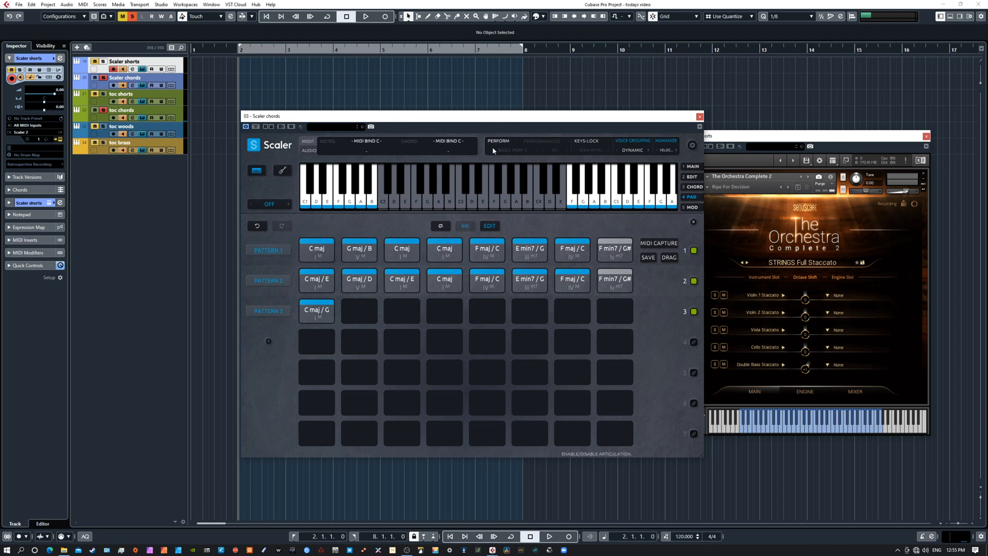
{"action": "left_click", "coordinate": [444, 249]}
- Show the playback performances in the Scaler chords editor and audition Pattern 1's first two chords
{"action": "left_click", "coordinate": [690, 178]}
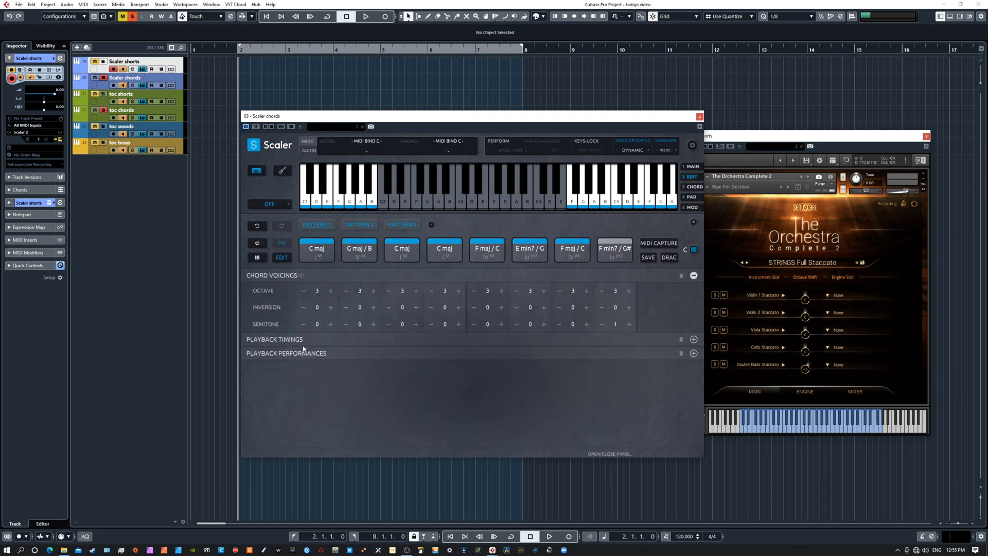
{"action": "left_click", "coordinate": [332, 354]}
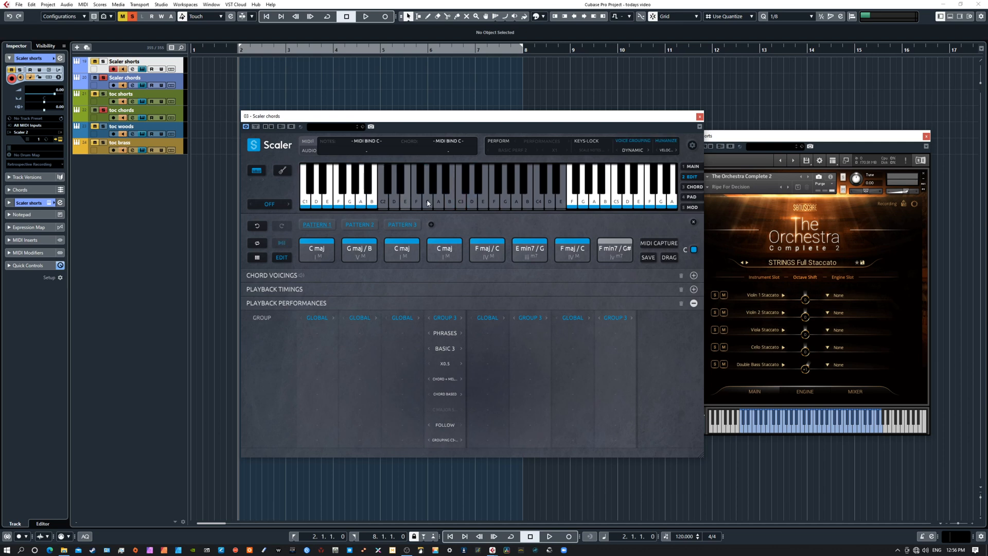
{"action": "left_click", "coordinate": [319, 251]}
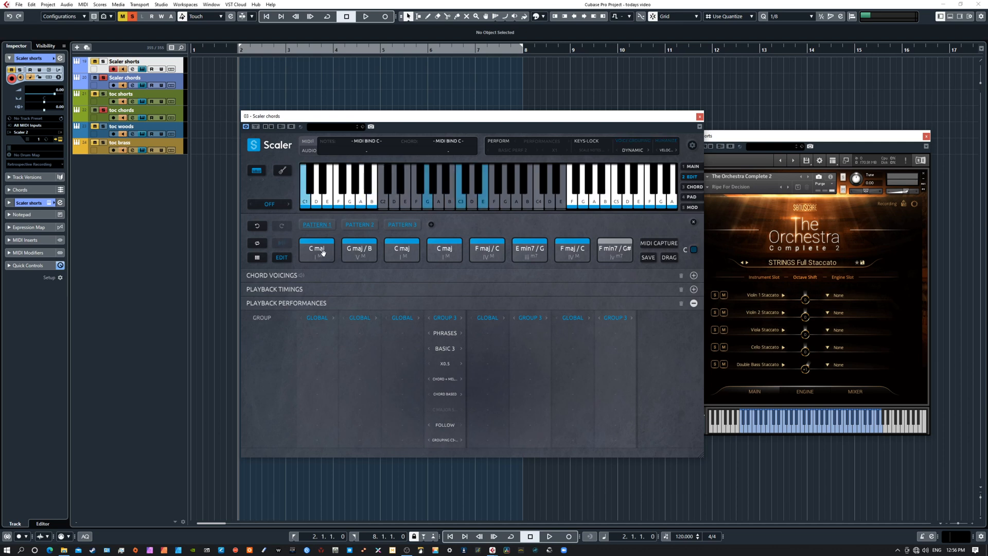
{"action": "left_click", "coordinate": [360, 252]}
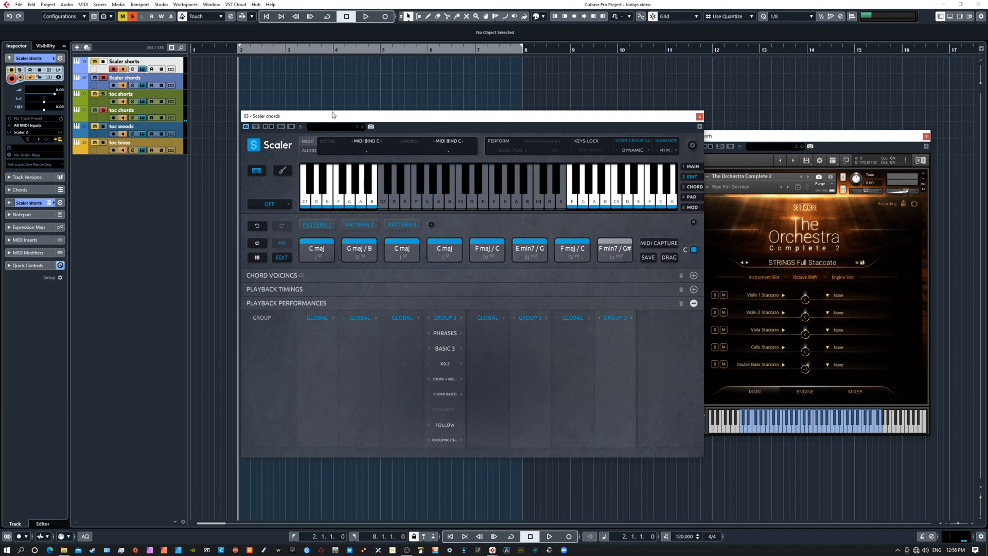
- Reopen the Scaler shorts plug-in and arrange it with the Scaler chords window to compare their playback performances
{"action": "left_click_drag", "start_coordinate": [334, 115], "coordinate": [320, 82]}
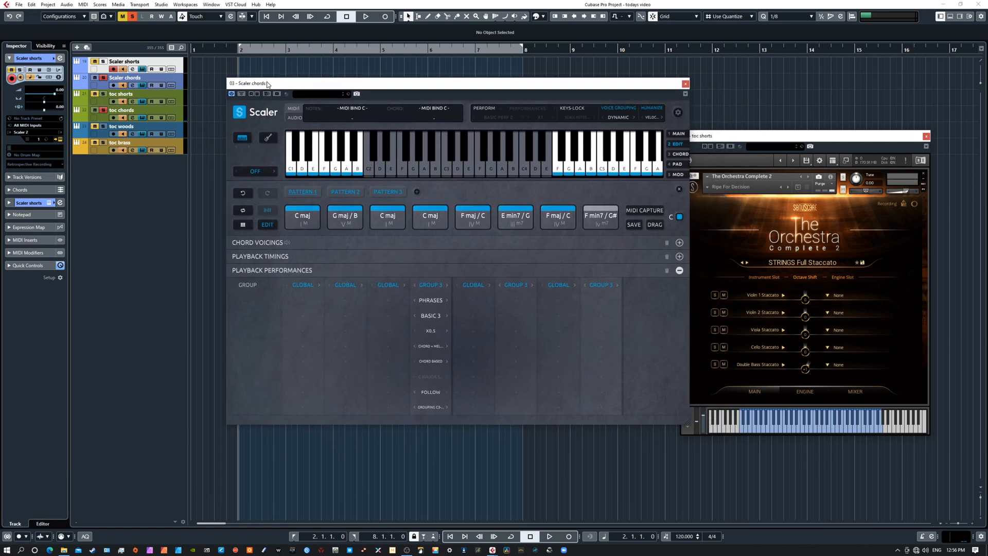
{"action": "left_click_drag", "start_coordinate": [0, 138], "coordinate": [618, 158]}
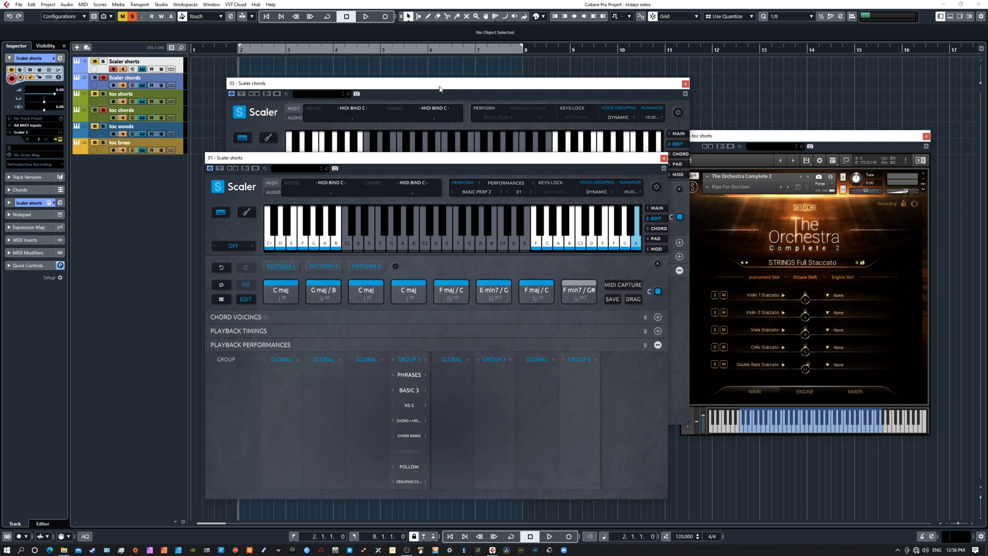
{"action": "left_click_drag", "start_coordinate": [439, 86], "coordinate": [445, 81]}
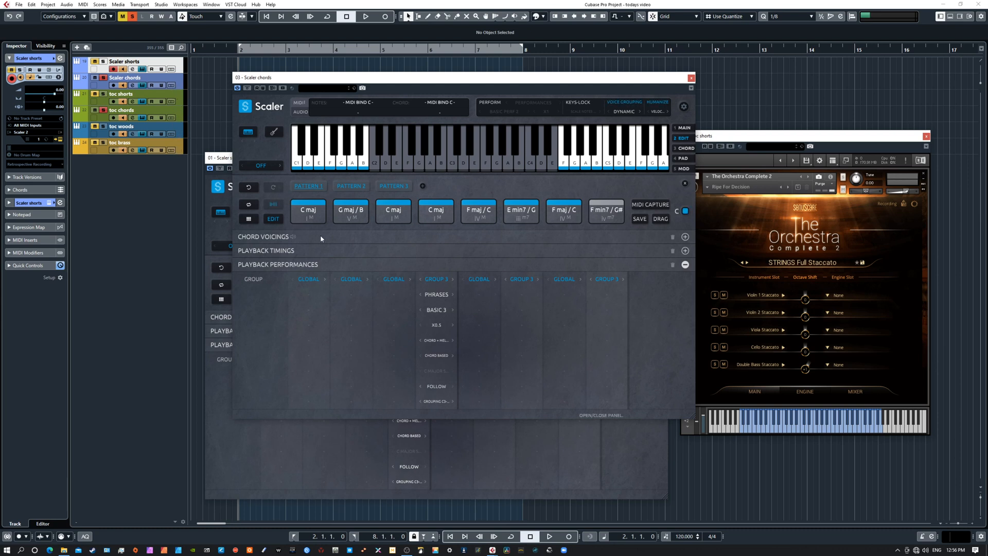
{"action": "left_click_drag", "start_coordinate": [334, 80], "coordinate": [412, 74]}
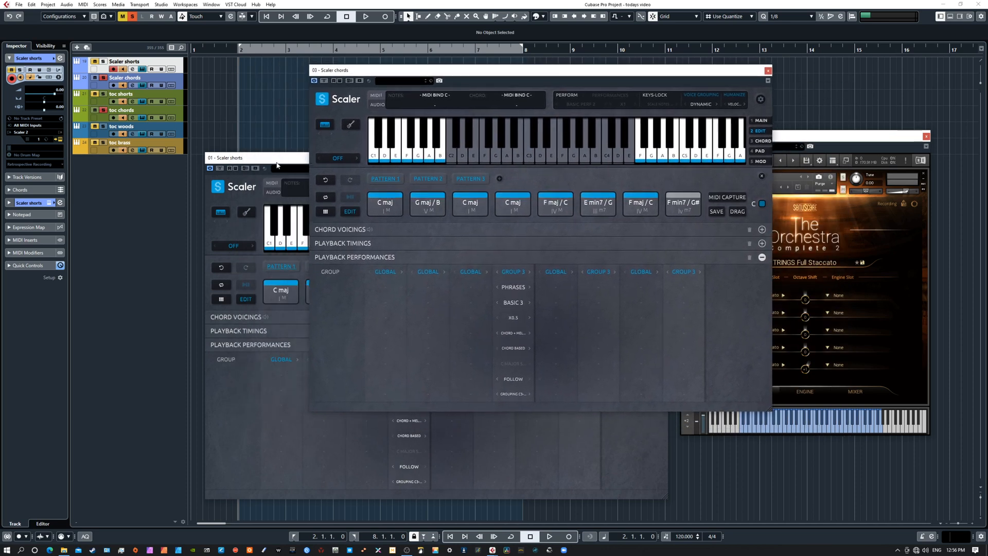
{"action": "mouse_move", "coordinate": [268, 161]}
{"action": "left_mouse_down"}
{"action": "mouse_move", "coordinate": [287, 158]}
{"action": "mouse_move", "coordinate": [279, 156]}
{"action": "left_mouse_up"}
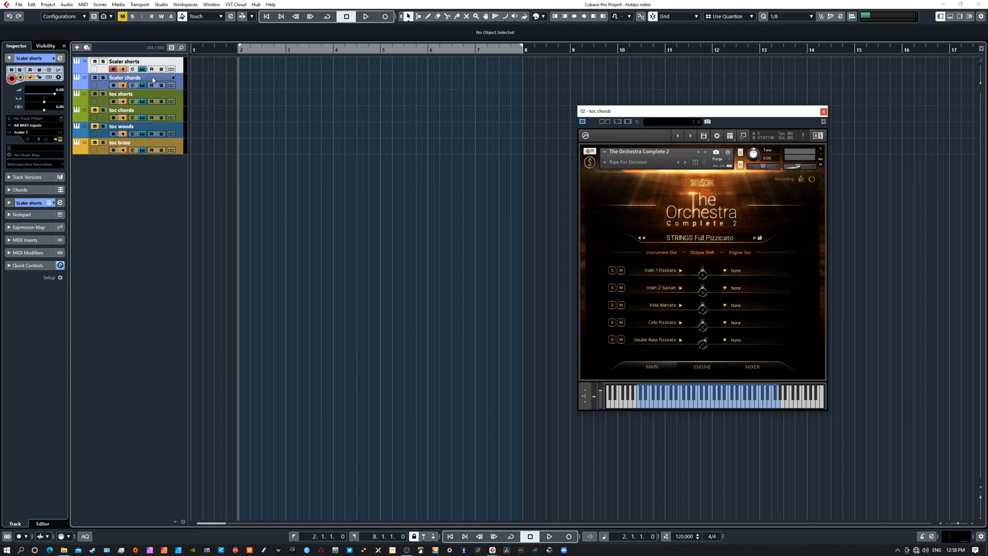
- Select toc shorts and toc chords in turn, and check the MIDI input choices for toc chords, keeping 03. Scaler chords - MIDI Output
{"action": "left_click", "coordinate": [128, 100]}
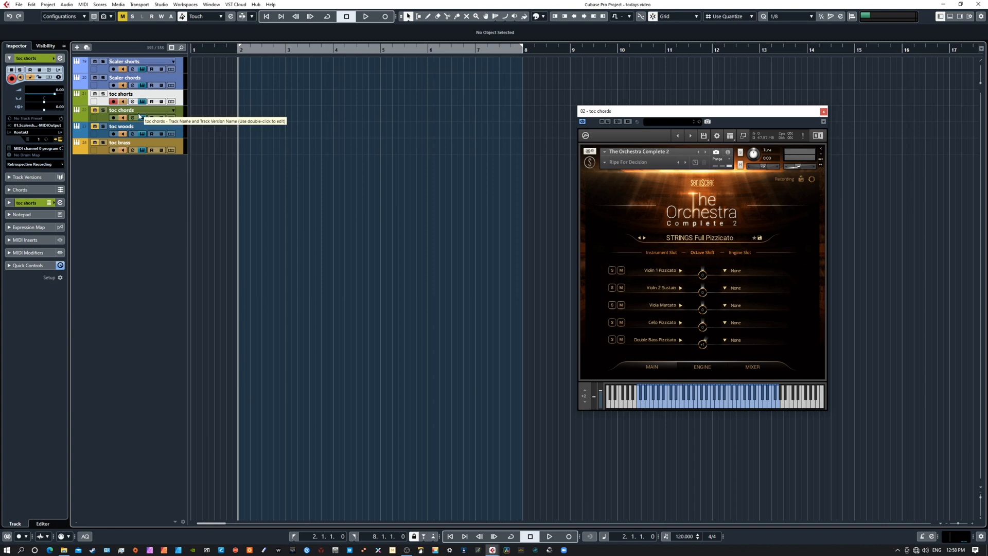
{"action": "left_click", "coordinate": [141, 115]}
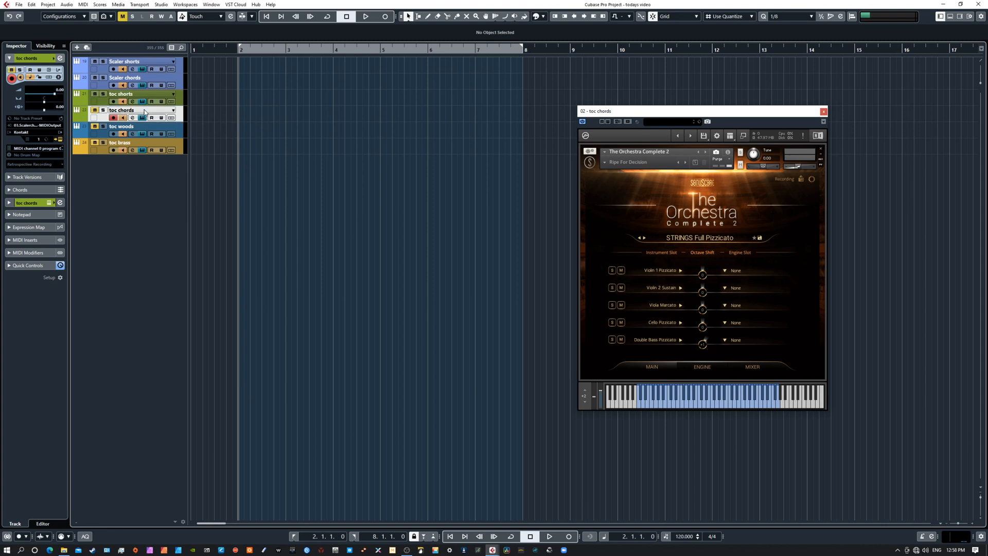
{"action": "left_click", "coordinate": [28, 125]}
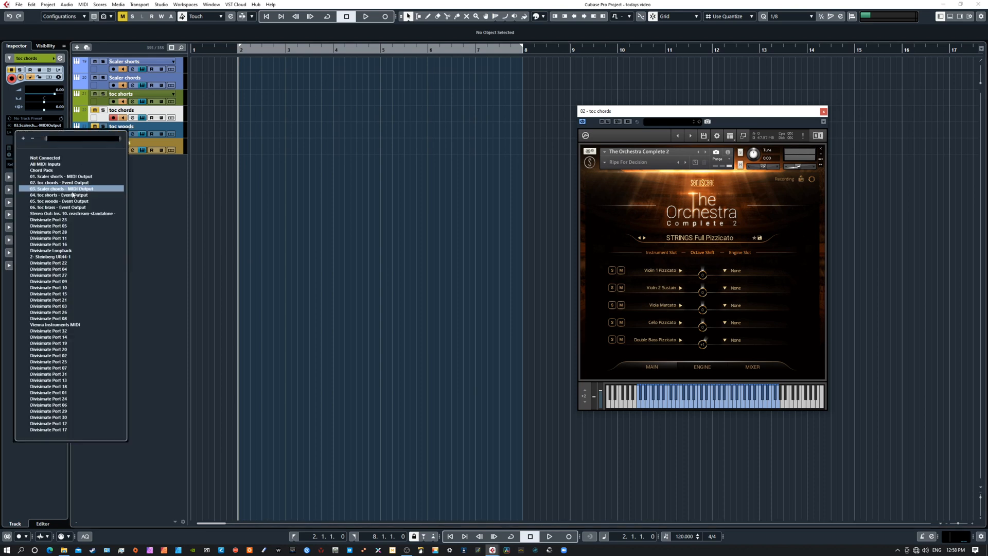
{"action": "left_click", "coordinate": [162, 191]}
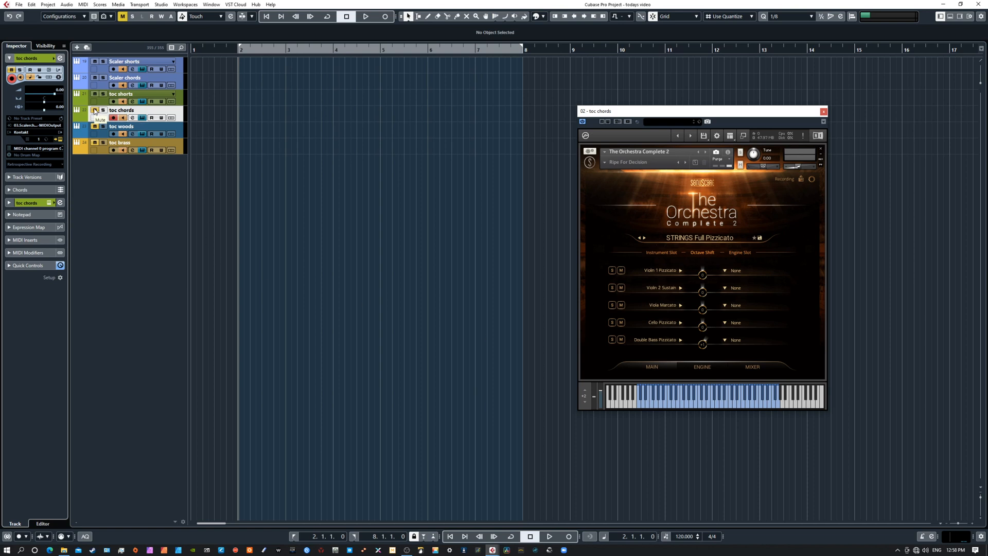
- Play the project to hear toc shorts and toc chords together, stop playback, and show the toc chords instrument's mixer page
{"action": "key", "text": "space"}
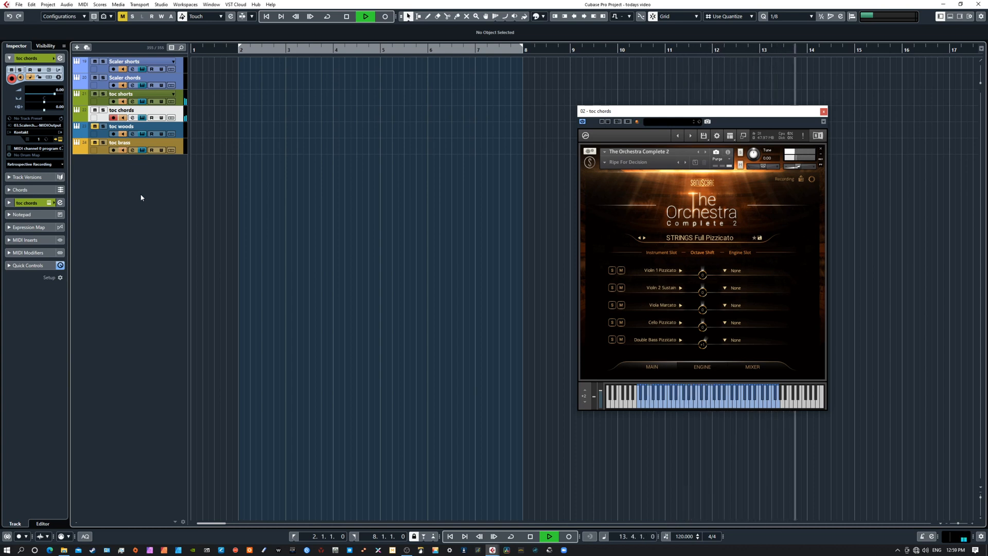
{"action": "key", "text": "space"}
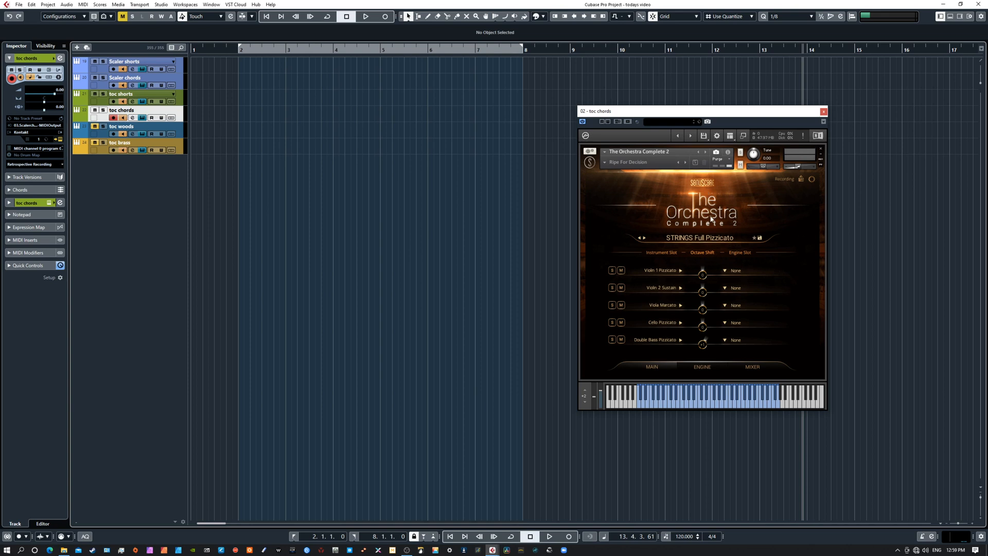
{"action": "left_click", "coordinate": [752, 368]}
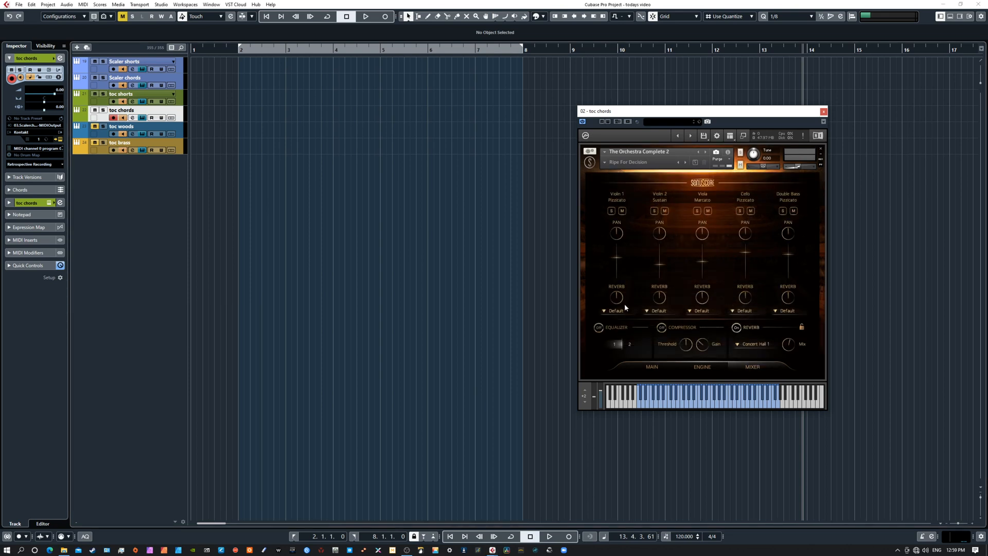
- Show the toc chords instrument's main page and inspect the section, instrument and articulation choices of the Violin 1 Pizzicato slot
{"action": "left_click", "coordinate": [652, 368]}
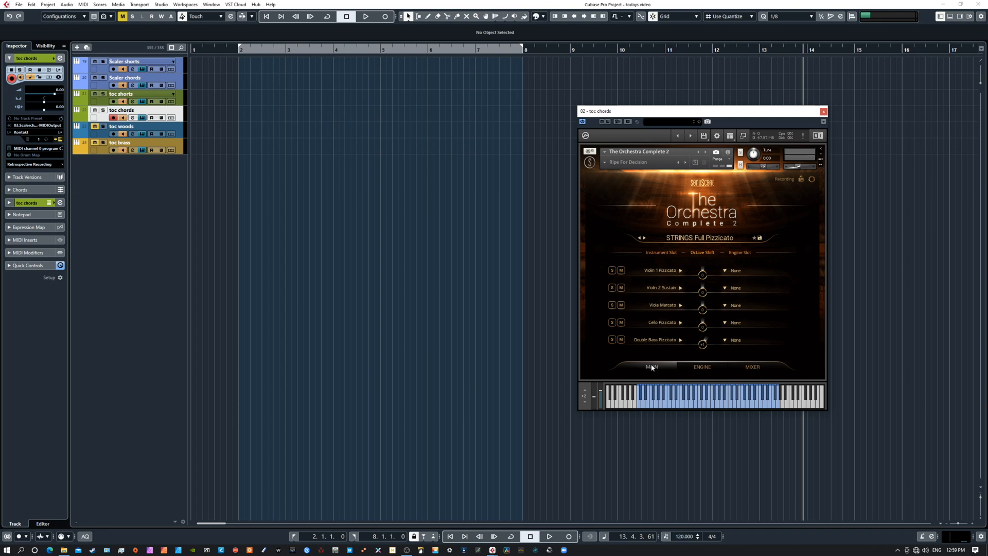
{"action": "left_click", "coordinate": [660, 272]}
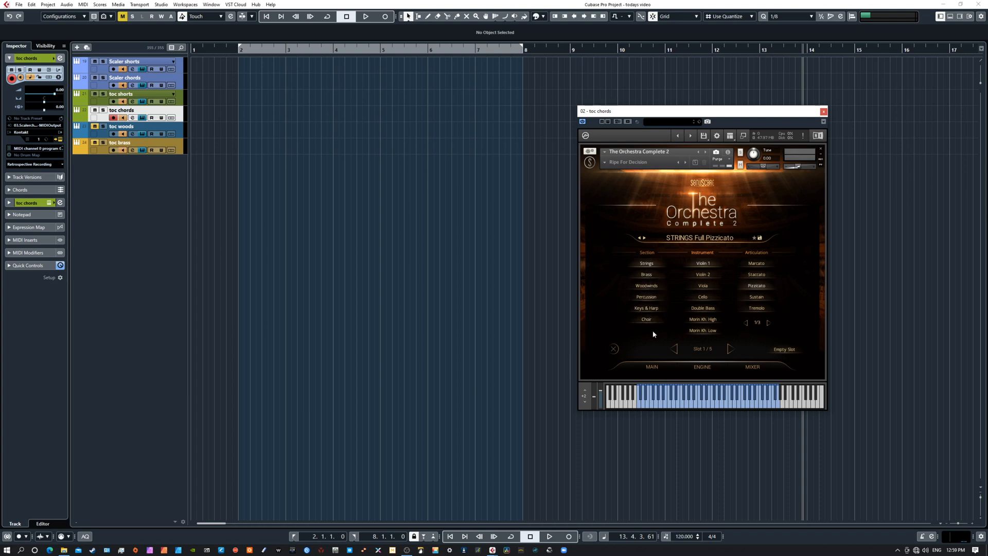
{"action": "left_click", "coordinate": [614, 350]}
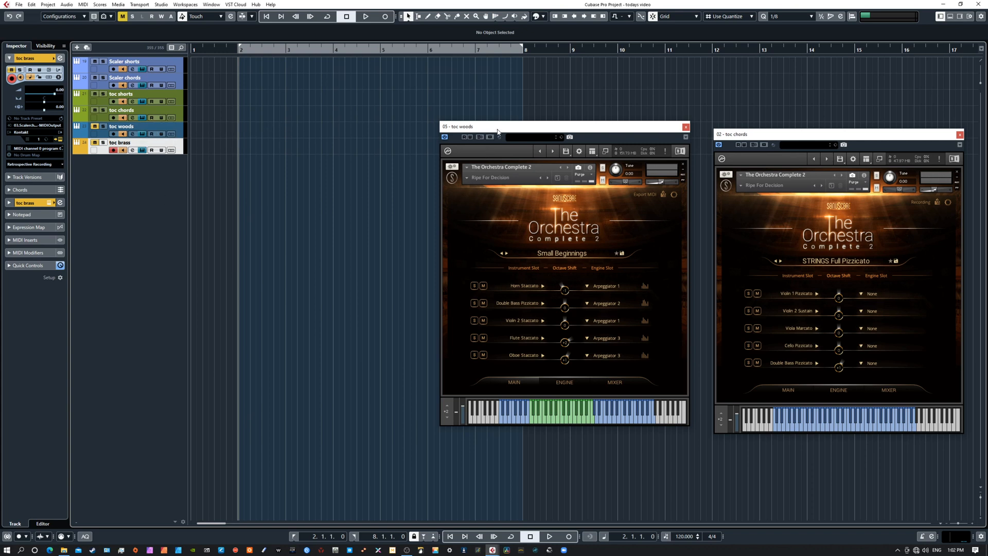
- Reposition the toc woods instrument window beside toc chords and check the track commands available for toc chords
{"action": "left_click_drag", "start_coordinate": [498, 131], "coordinate": [488, 142]}
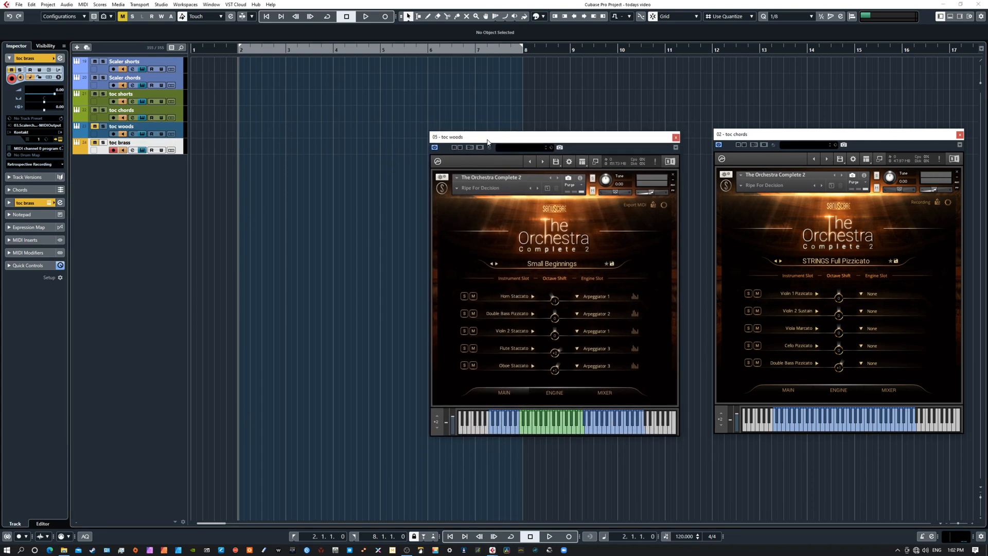
{"action": "left_click", "coordinate": [141, 108]}
{"action": "right_click", "coordinate": [140, 108]}
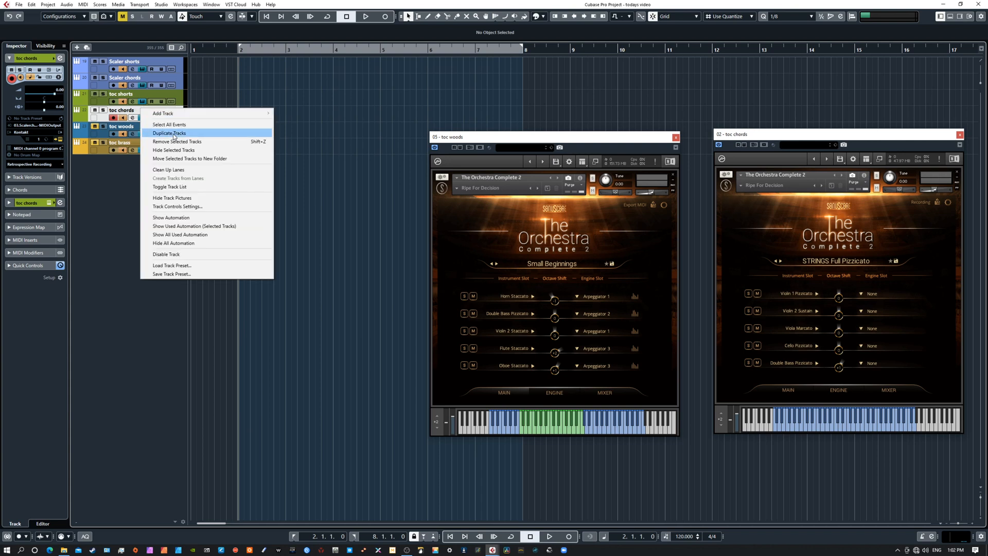
{"action": "left_click", "coordinate": [122, 152]}
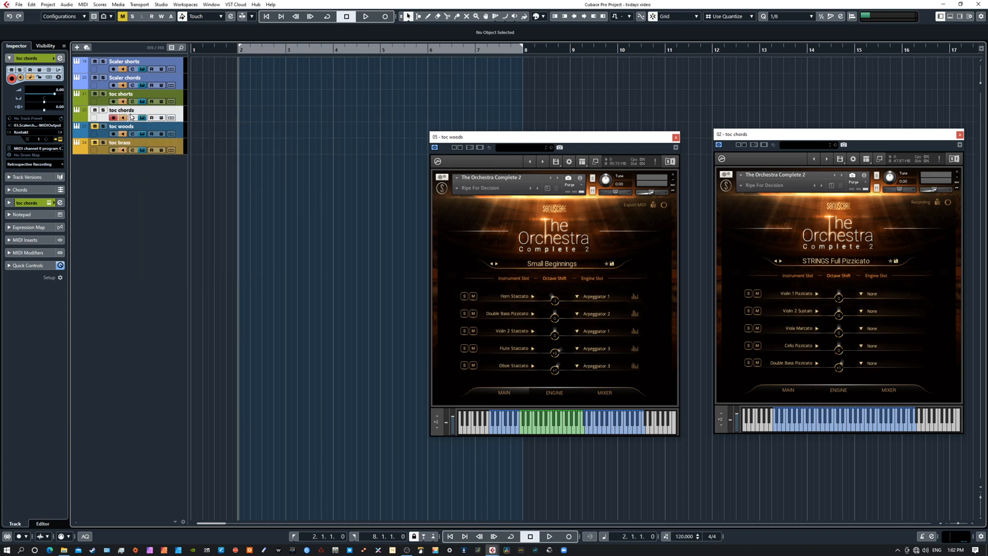
- Select toc woods and check its MIDI input choices, keeping 03. Scaler chords - MIDI Output
{"action": "left_click", "coordinate": [137, 133]}
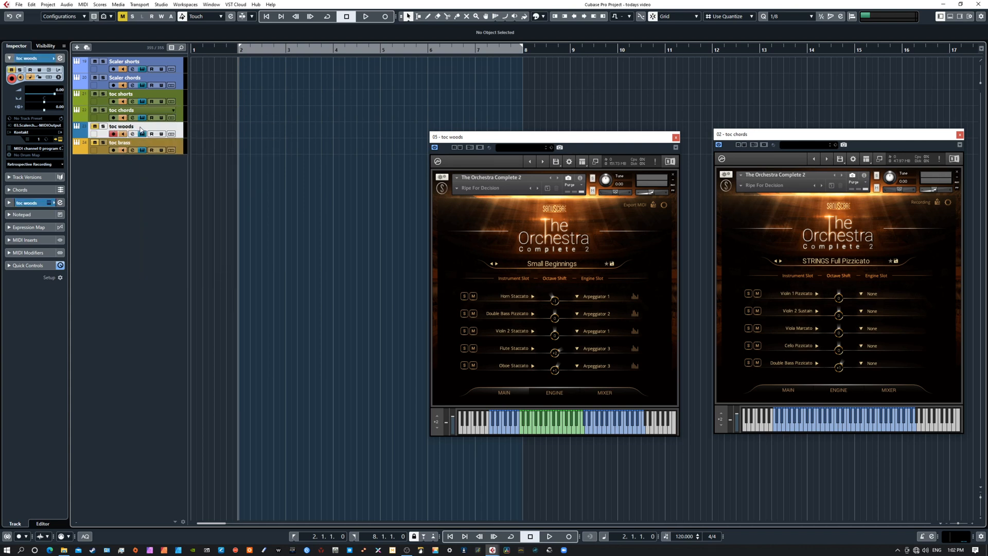
{"action": "left_click", "coordinate": [30, 126]}
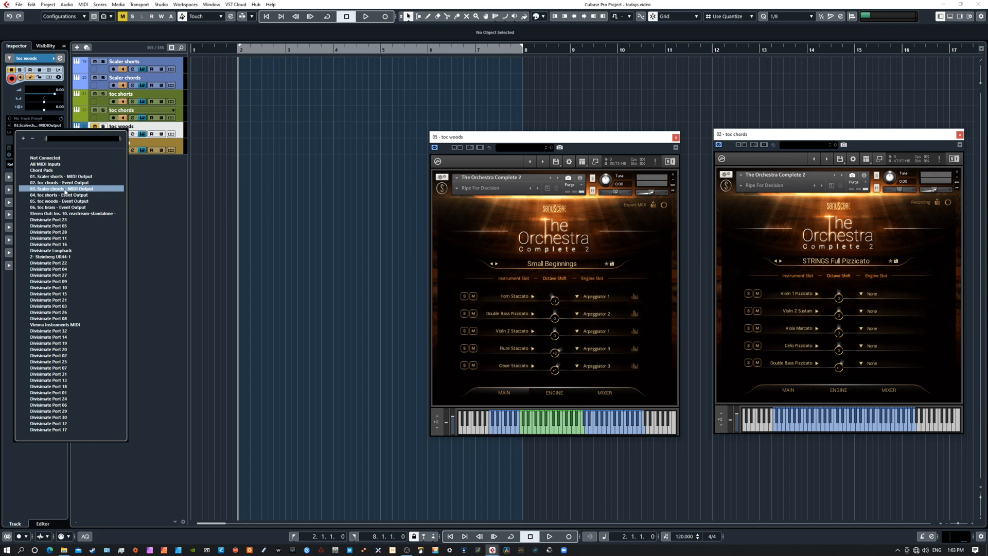
{"action": "left_click", "coordinate": [145, 218]}
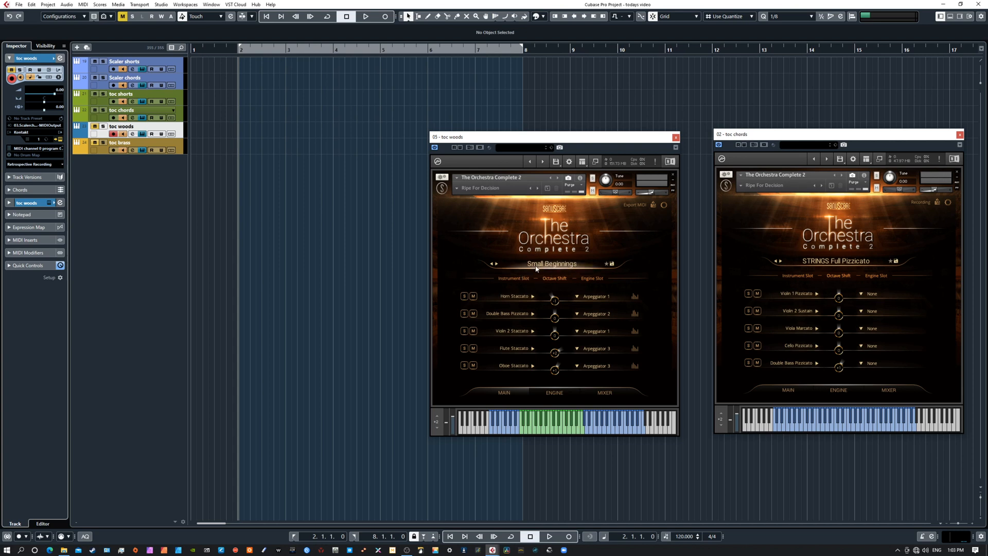
- Show the toc woods preset list at Small Beginnings, unmute the track and play the project to hear it with the strings
{"action": "left_click", "coordinate": [556, 263]}
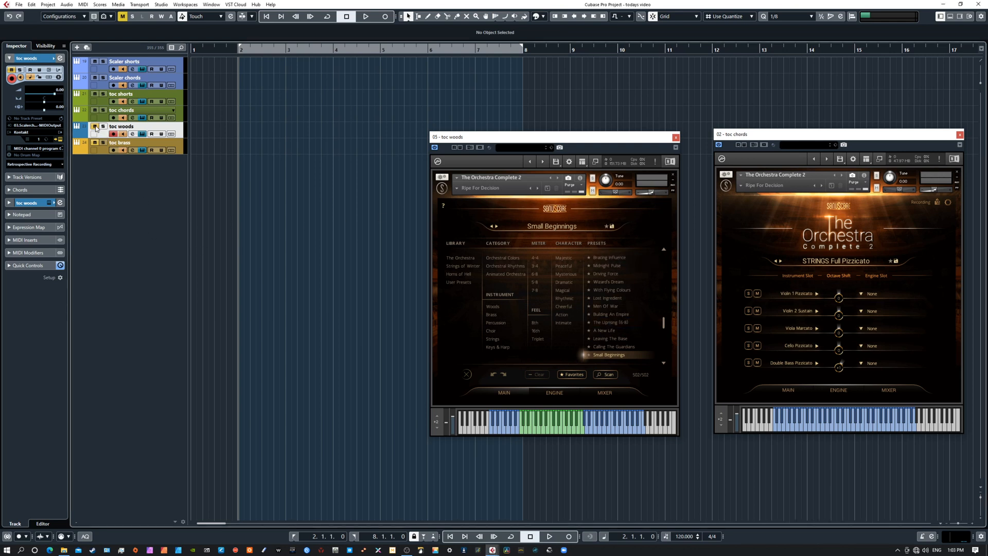
{"action": "key", "text": "space"}
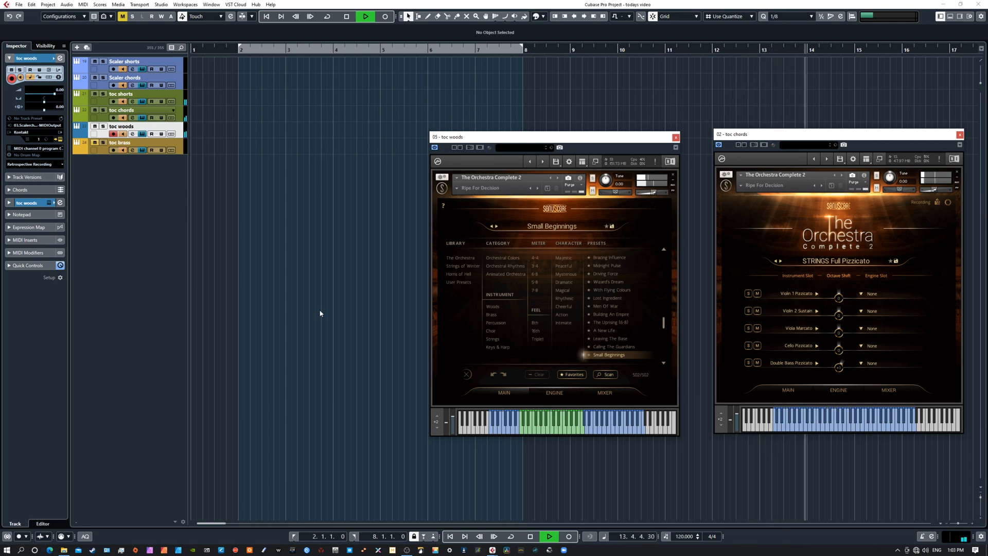
{"action": "key", "text": "space"}
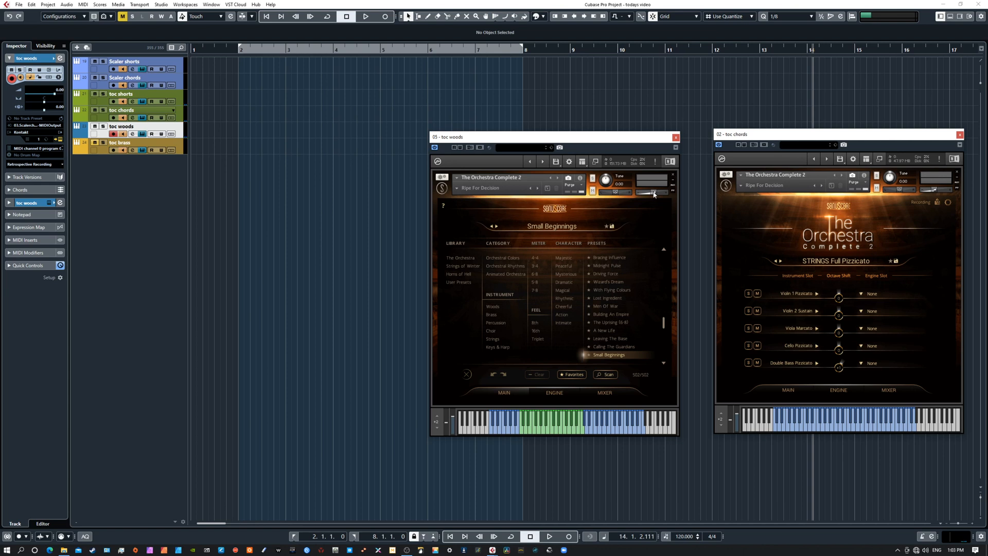
- Show the toc woods instrument's mixer page and return to its main page
{"action": "left_click_drag", "start_coordinate": [653, 193], "coordinate": [653, 194]}
{"action": "left_click", "coordinate": [602, 392]}
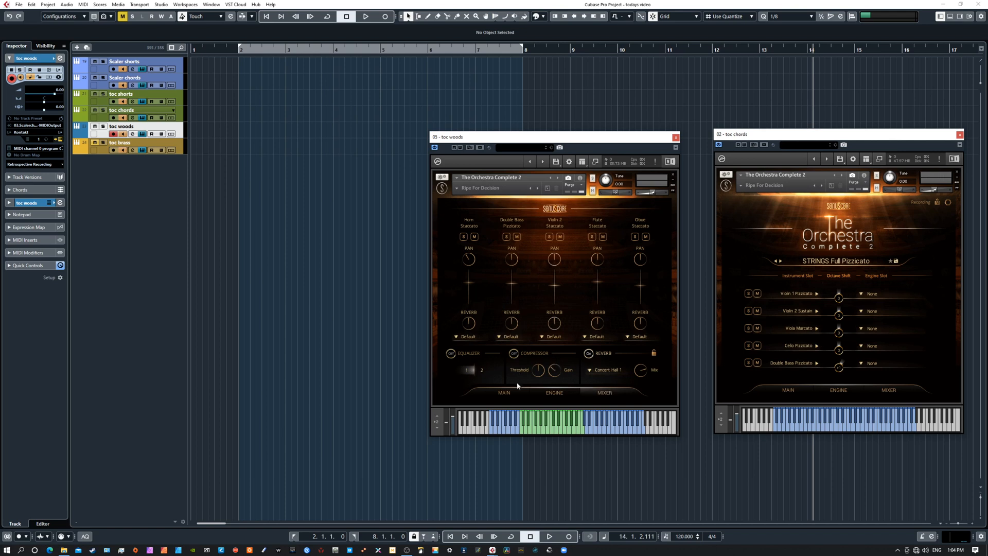
{"action": "left_click", "coordinate": [506, 393]}
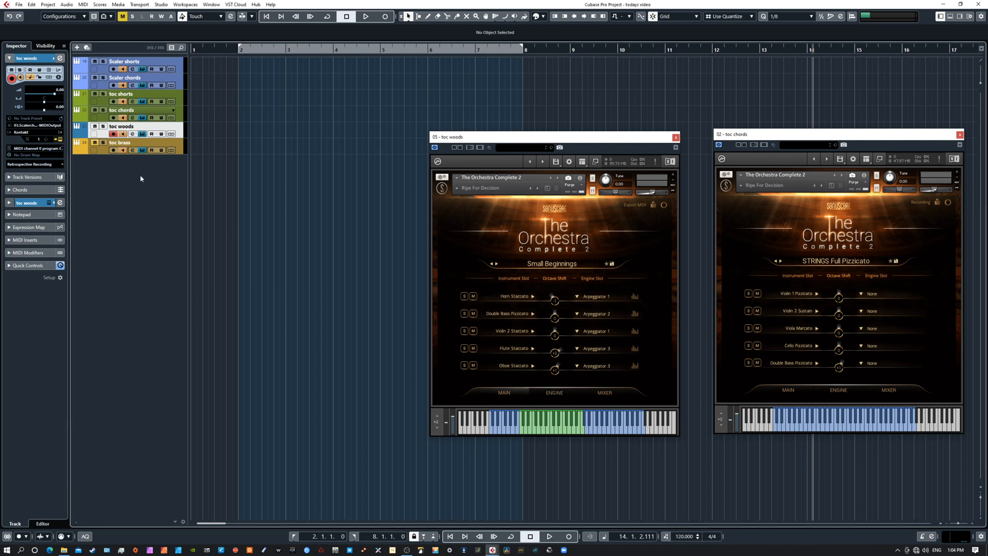
- Open the toc brass instrument with BRASS Full Staccato and check its MIDI input choices, keeping 03. Scaler chords - MIDI Output
{"action": "left_click", "coordinate": [139, 144]}
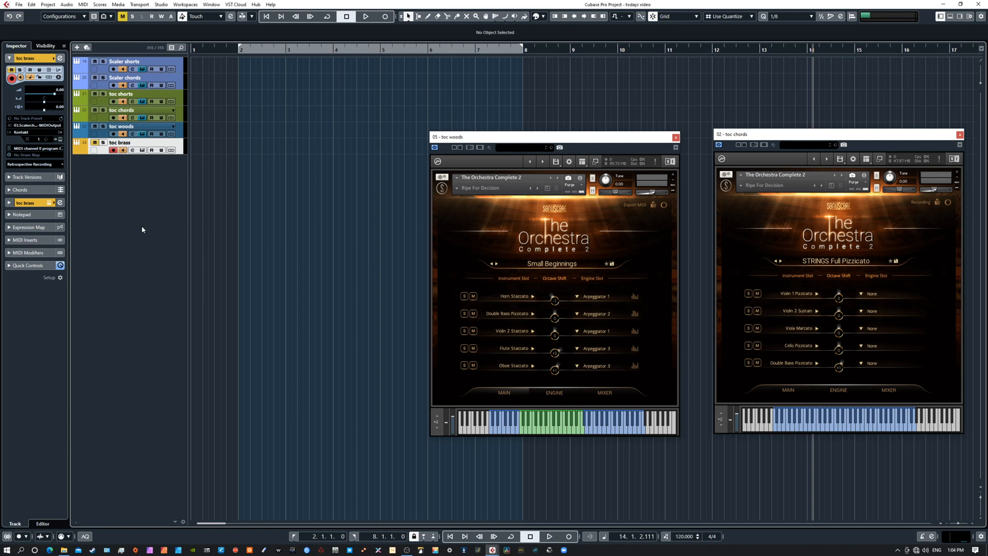
{"action": "left_click_drag", "start_coordinate": [0, 186], "coordinate": [382, 175]}
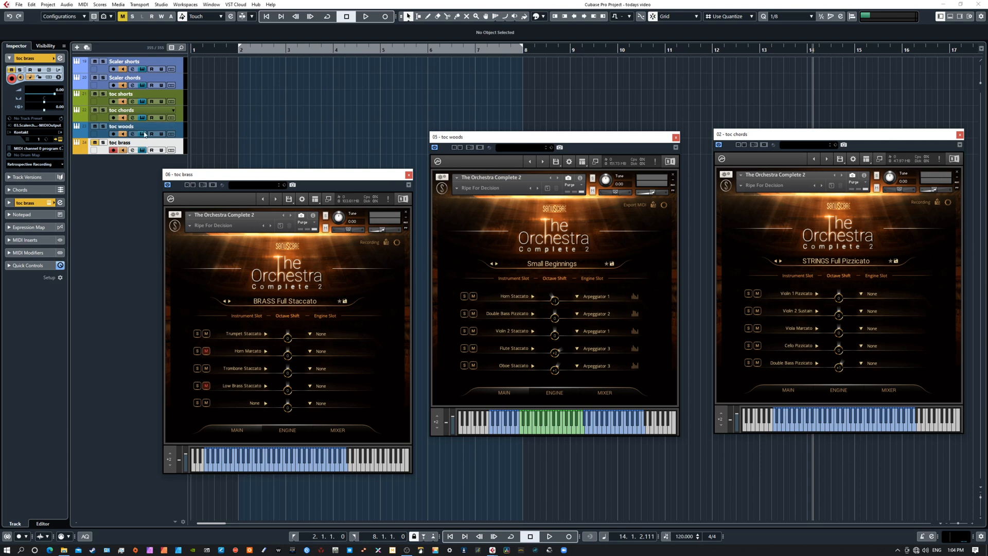
{"action": "left_click", "coordinate": [39, 126]}
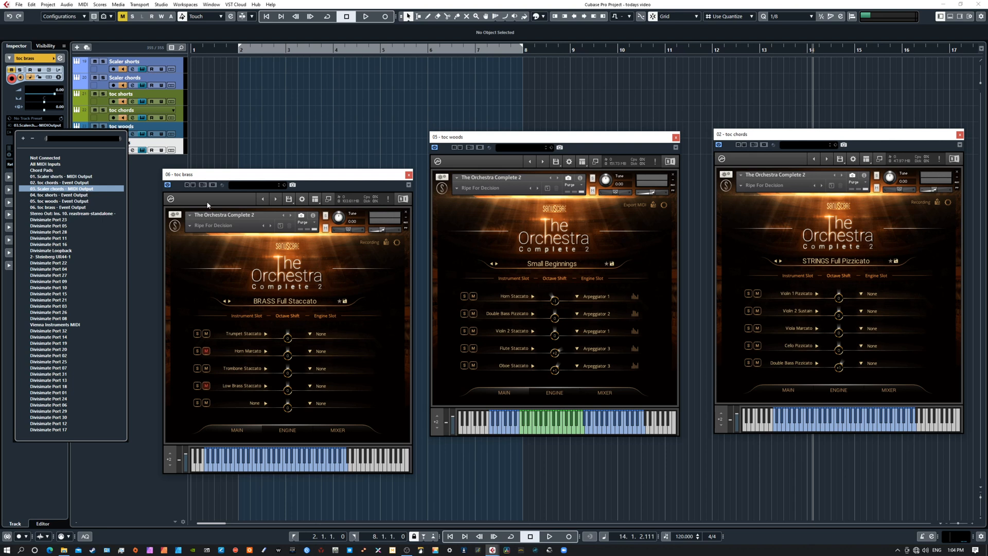
{"action": "left_click", "coordinate": [227, 177]}
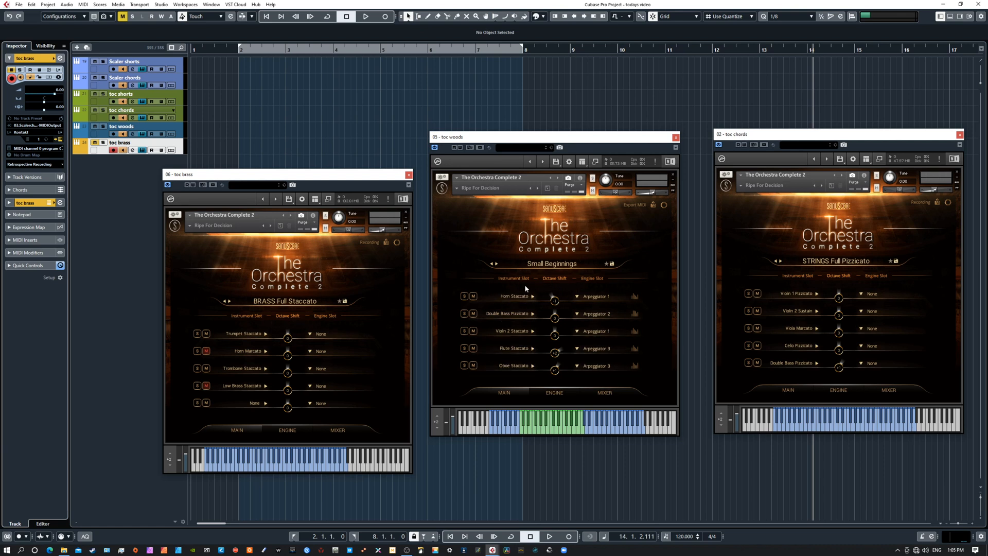
- Show the Flute Staccato slot in toc woods, unmute toc brass and play the project from bar 2 to hear all layers
{"action": "left_click", "coordinate": [515, 348]}
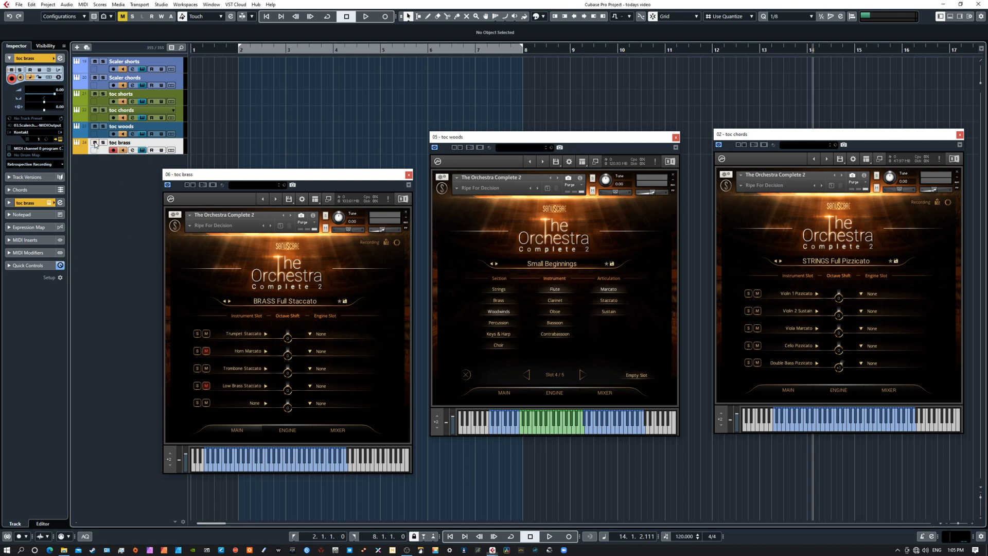
{"action": "key", "text": "KP_1"}
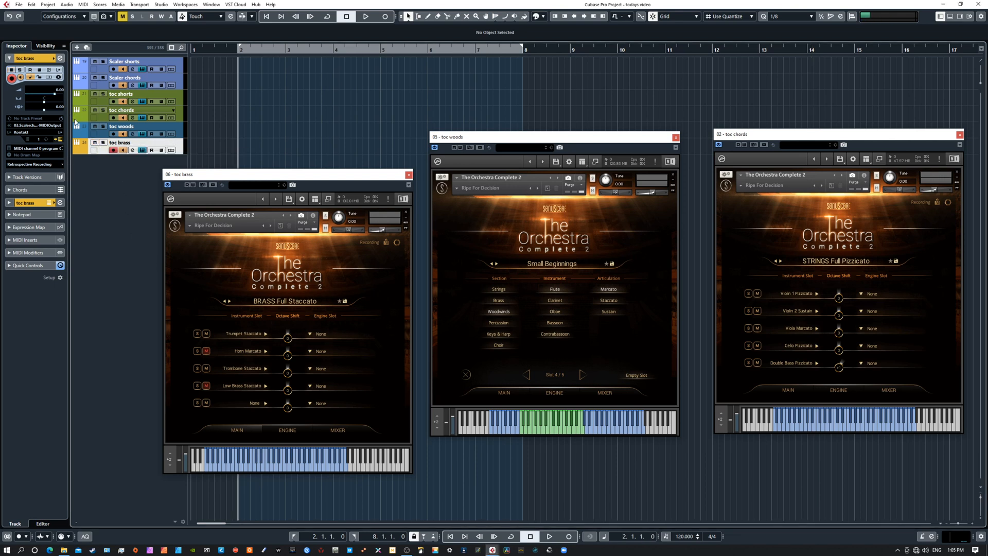
{"action": "key", "text": "space"}
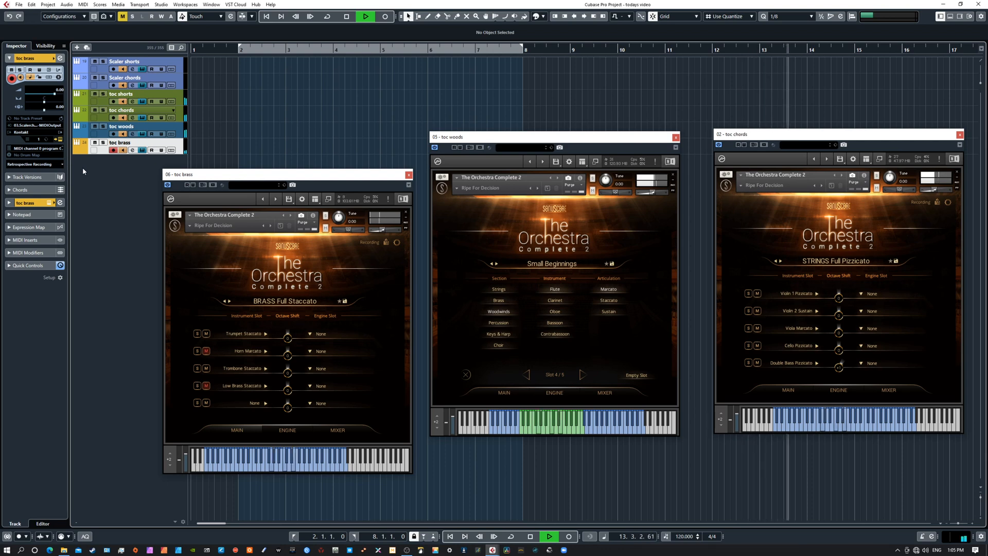
{"action": "key", "text": "space"}
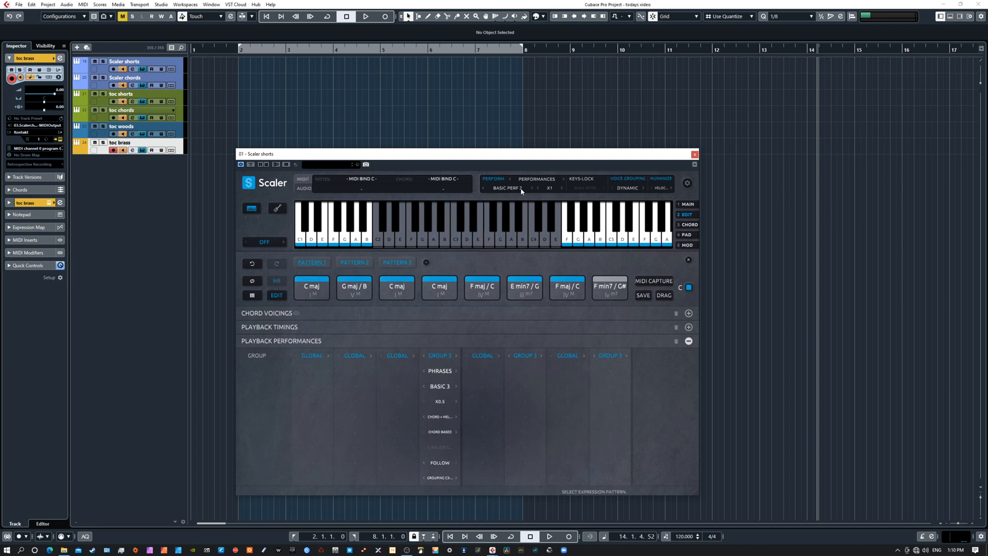
- Review the playback timings, chord voicings and playback performances of Pattern 1 in Scaler shorts
{"action": "left_click", "coordinate": [256, 328]}
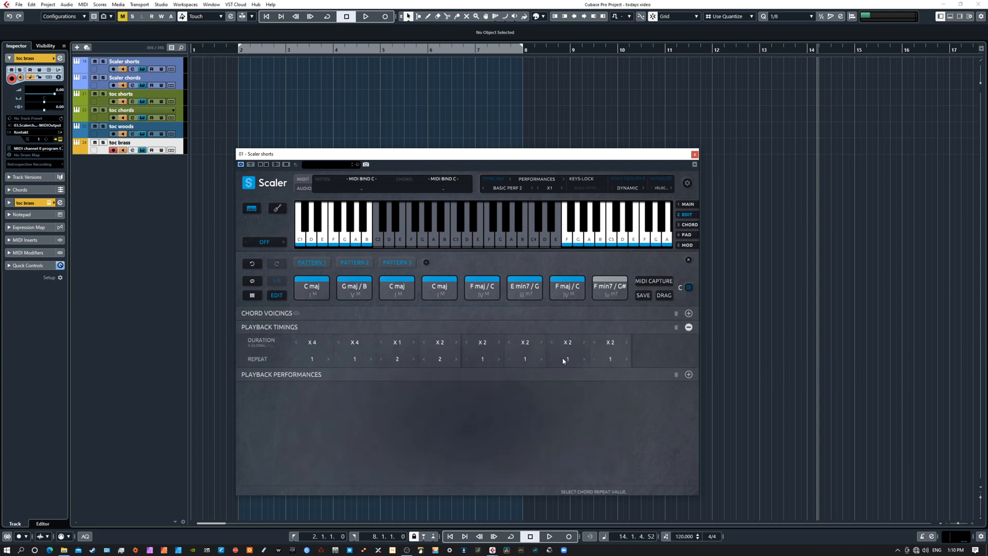
{"action": "left_click", "coordinate": [259, 314]}
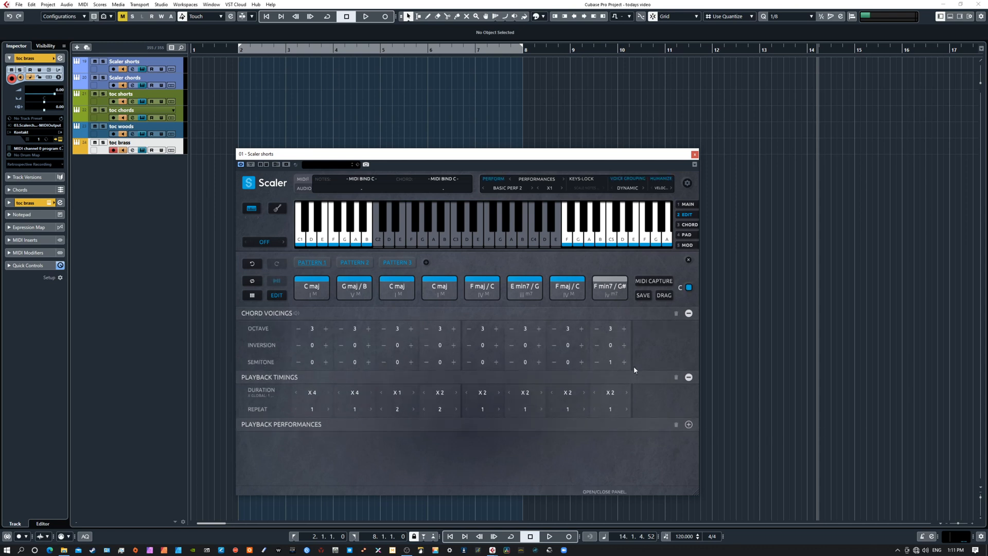
{"action": "left_click", "coordinate": [266, 425]}
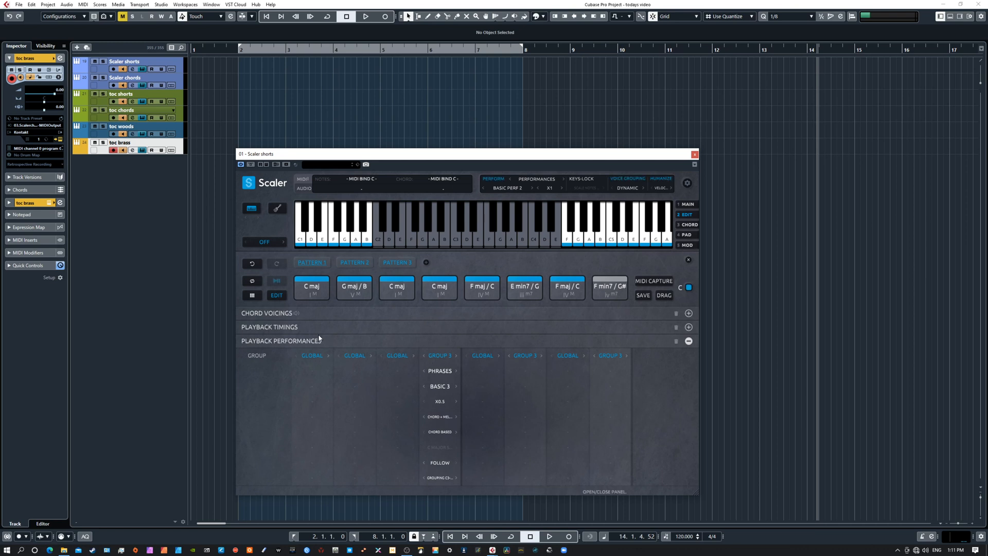
{"action": "left_click", "coordinate": [276, 314]}
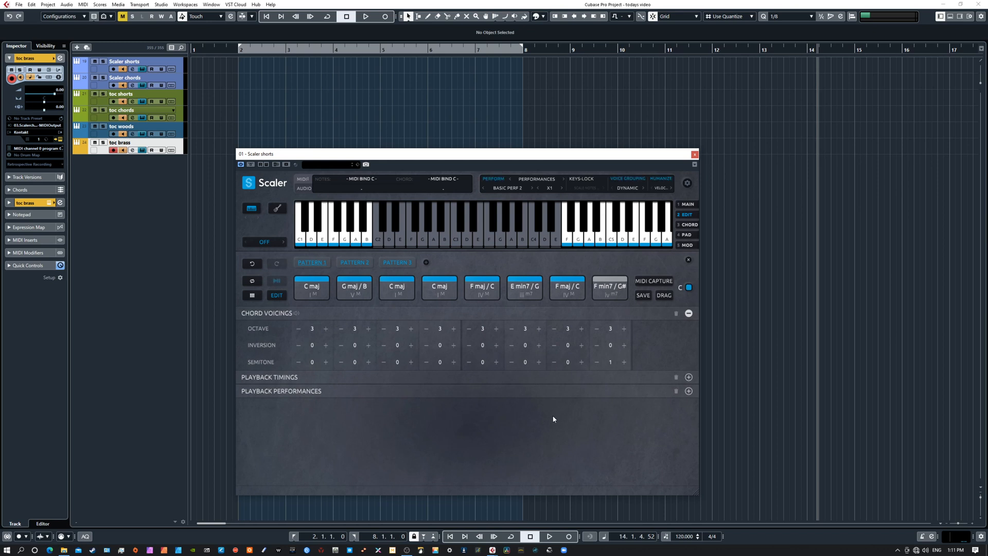
{"action": "left_click", "coordinate": [272, 379]}
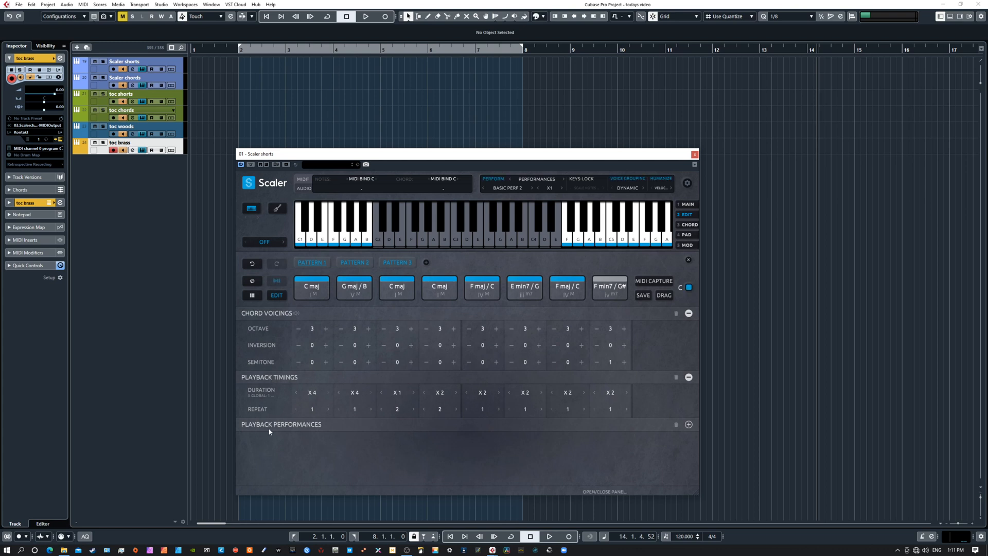
{"action": "left_click", "coordinate": [255, 425]}
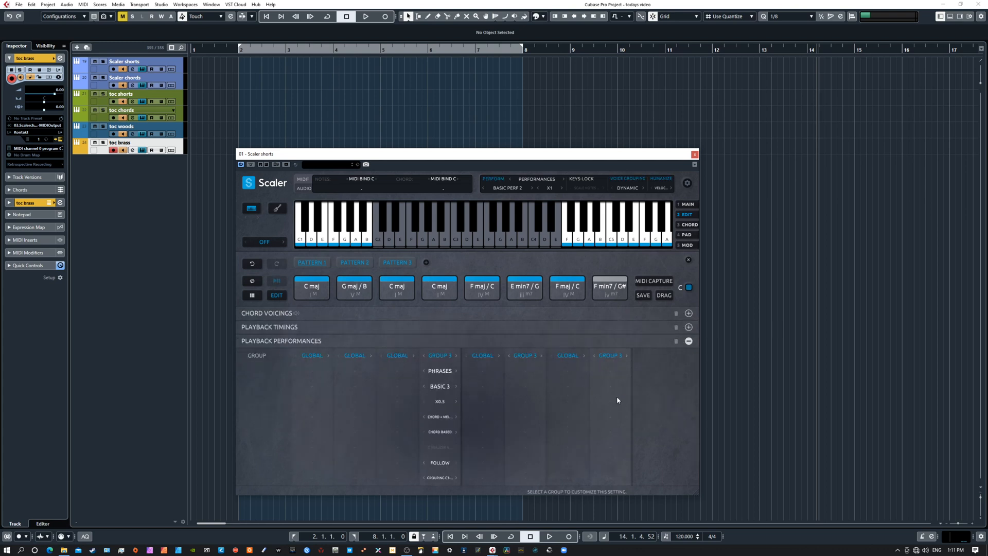
- Show Pattern 3 and Pattern 2 in Scaler shorts with their playback performances, and reposition the plug-in window
{"action": "left_click", "coordinate": [397, 262]}
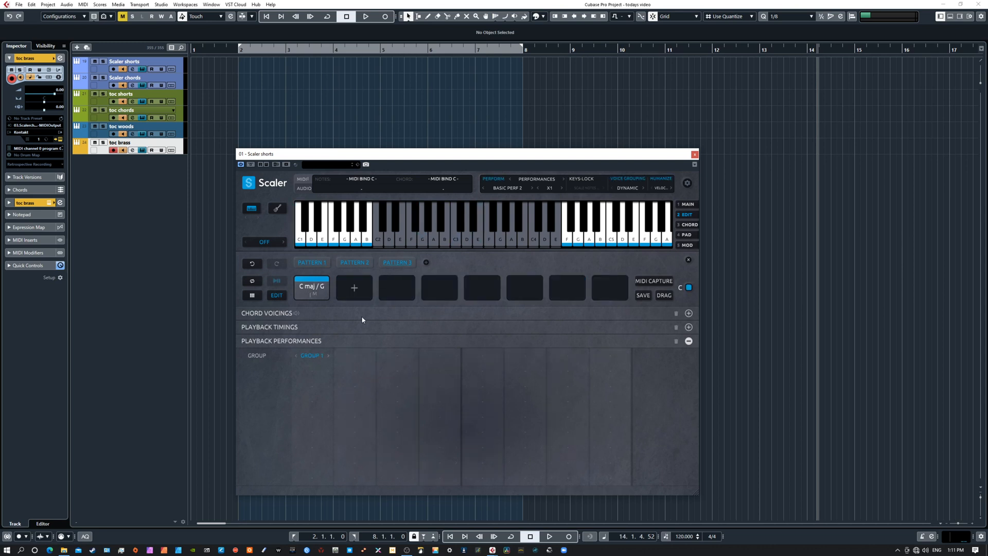
{"action": "left_click", "coordinate": [355, 262]}
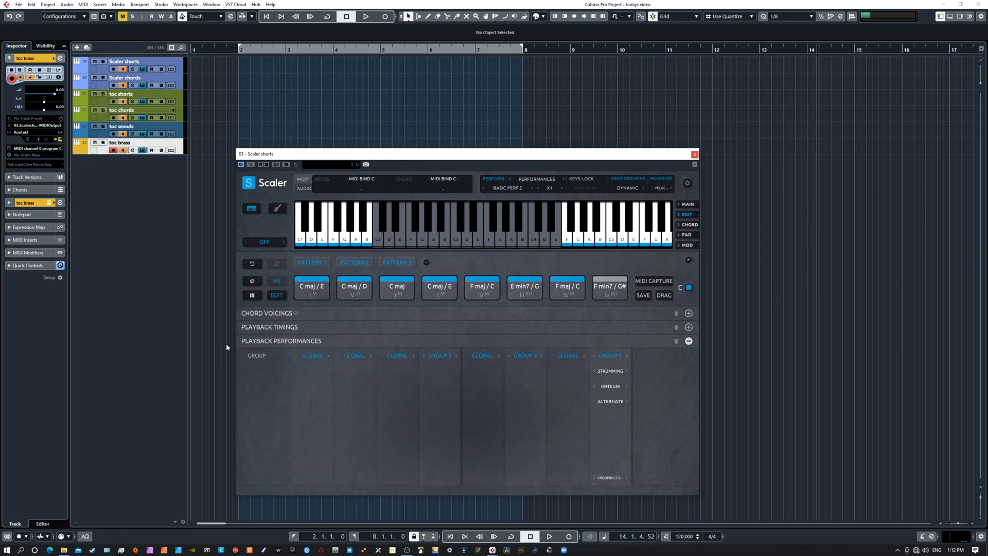
{"action": "left_click_drag", "start_coordinate": [330, 160], "coordinate": [320, 110]}
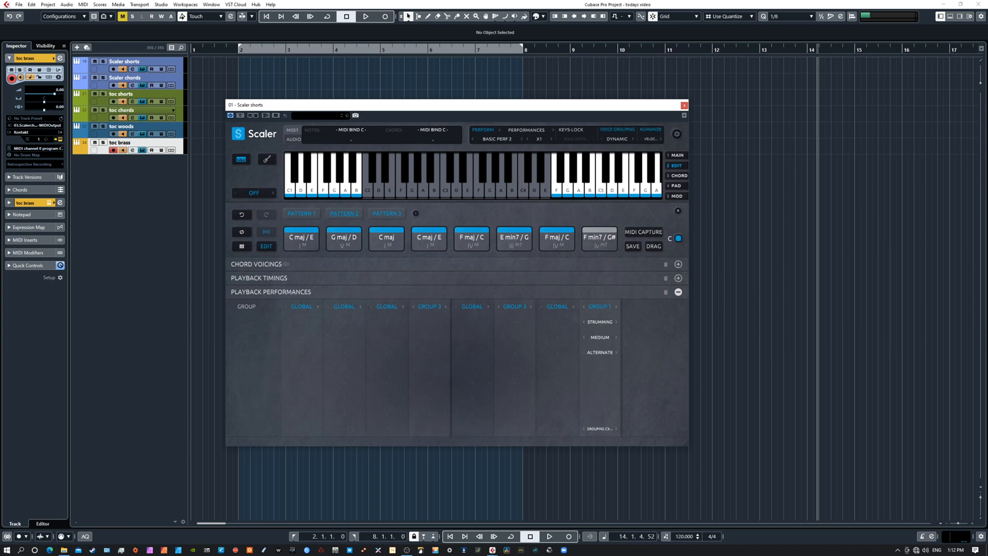
- Place the toc chords and toc woods windows beside Scaler shorts and show their preset lists at STRINGS Full Pizzicato and Small Beginnings
{"action": "left_click_drag", "start_coordinate": [987, 242], "coordinate": [716, 153]}
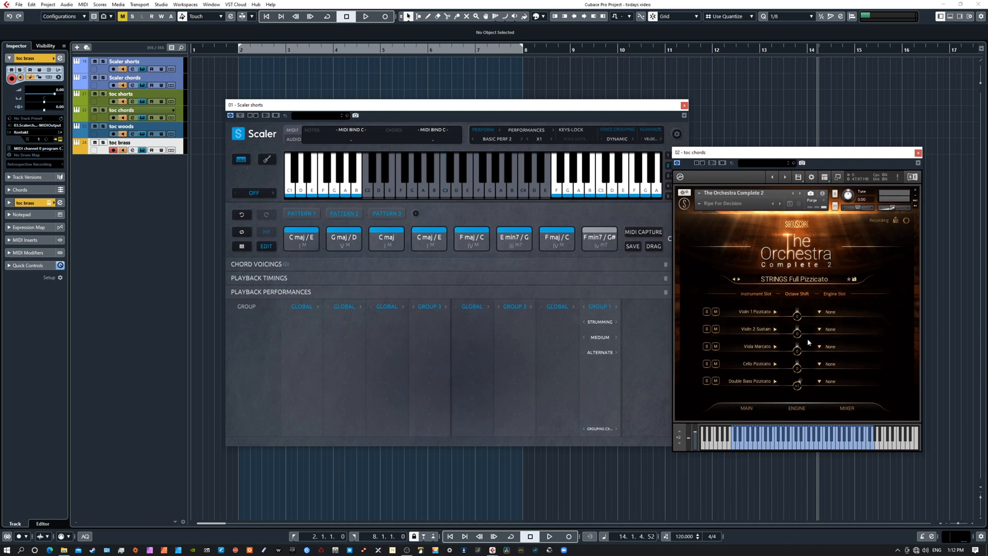
{"action": "left_click", "coordinate": [792, 282]}
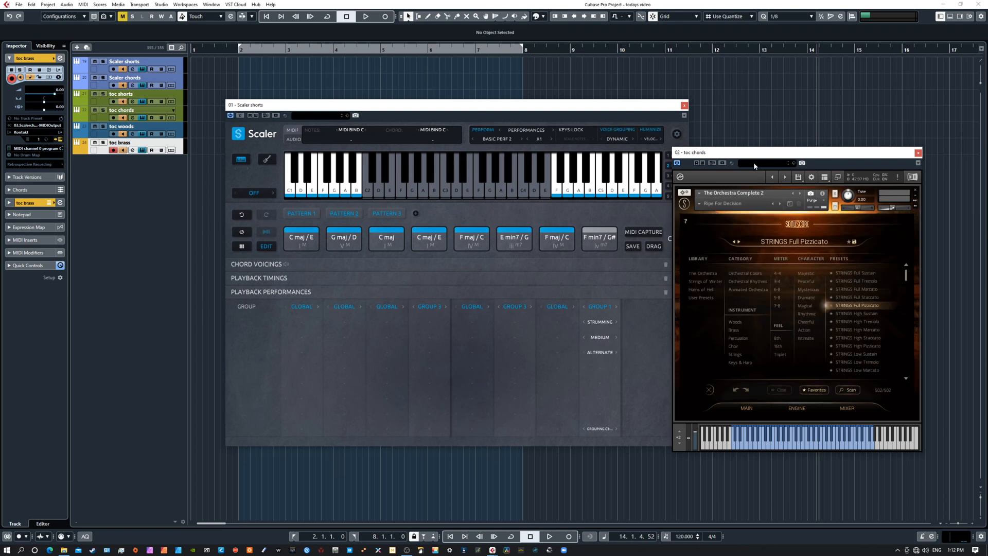
{"action": "left_click_drag", "start_coordinate": [738, 153], "coordinate": [780, 105]}
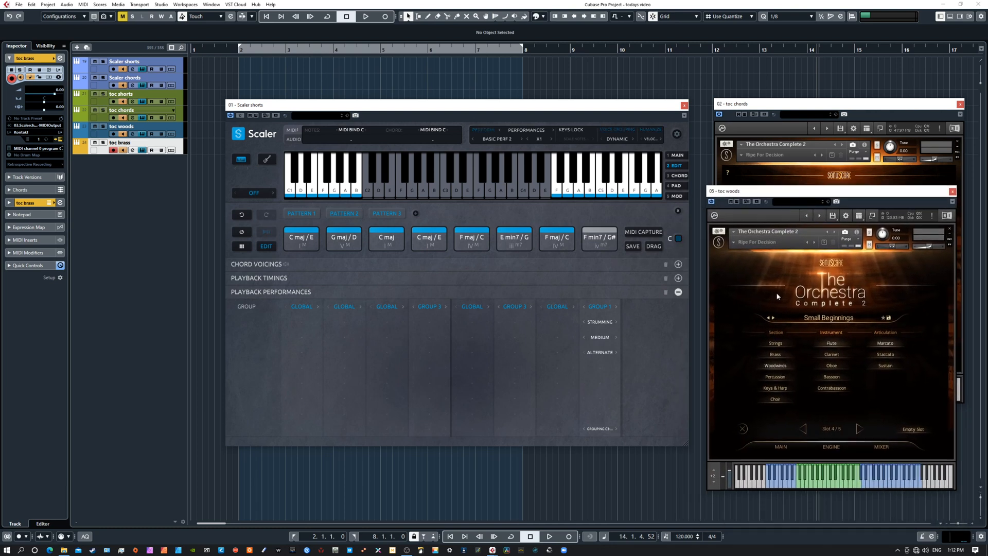
{"action": "left_click", "coordinate": [814, 320]}
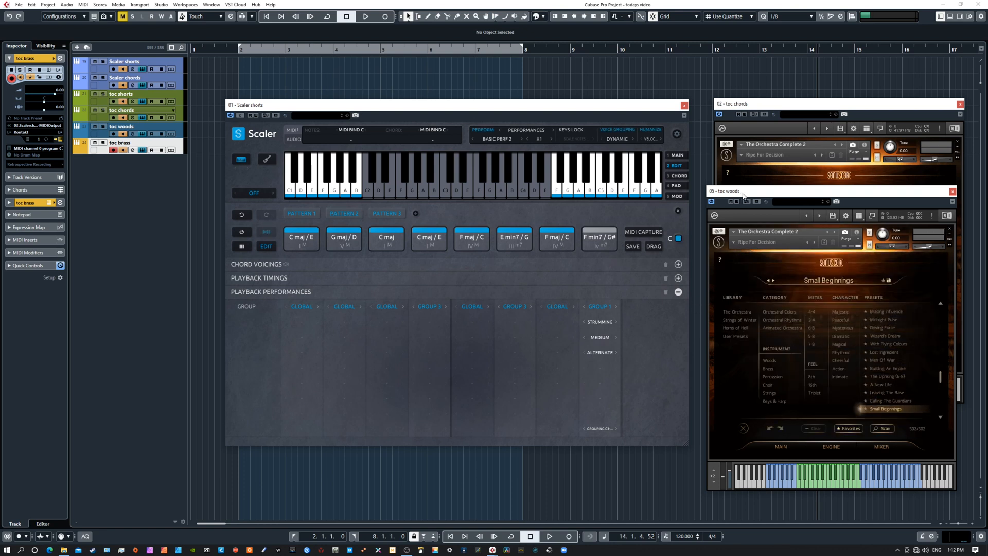
{"action": "mouse_move", "coordinate": [743, 196]}
{"action": "left_mouse_down"}
{"action": "mouse_move", "coordinate": [704, 320]}
{"action": "mouse_move", "coordinate": [747, 211]}
{"action": "left_mouse_up"}
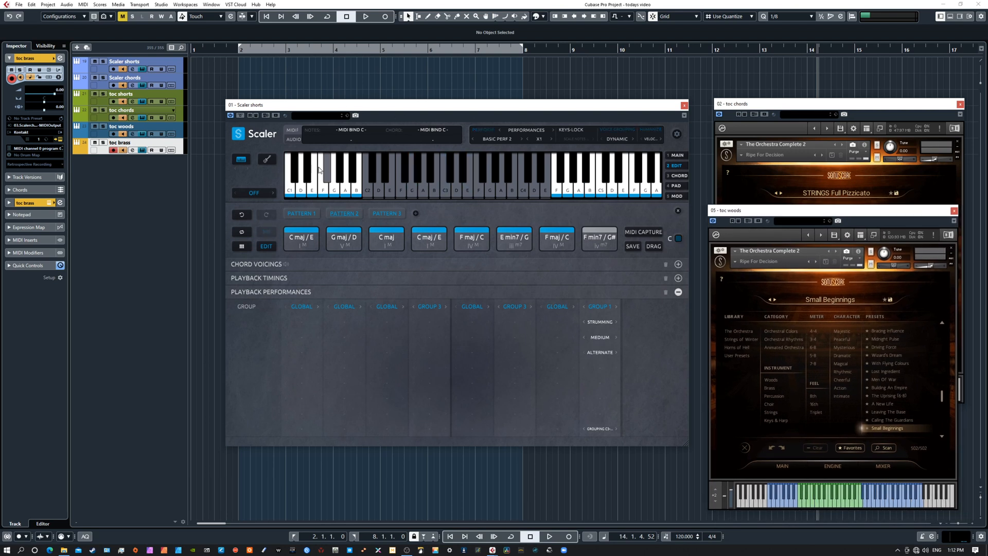